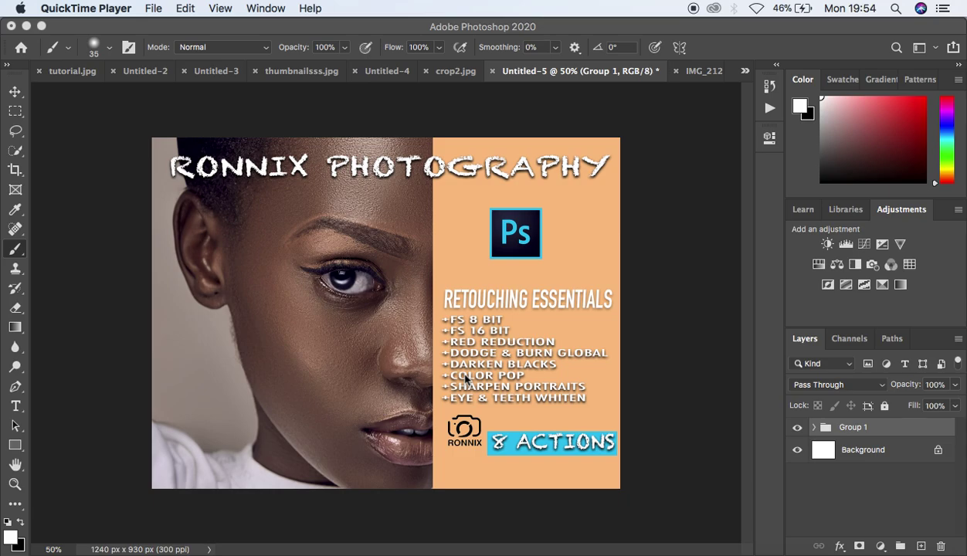
Switch to the IMG_2125.CR2 portrait and bring up the available Actions.
{"action": "left_click", "coordinate": [692, 75]}
{"action": "left_click", "coordinate": [695, 73]}
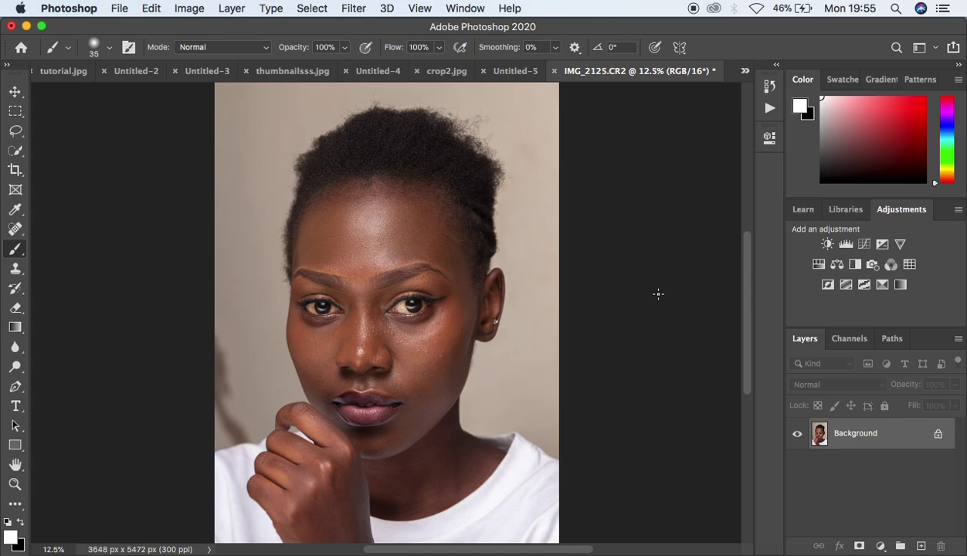
{"action": "left_click", "coordinate": [463, 9]}
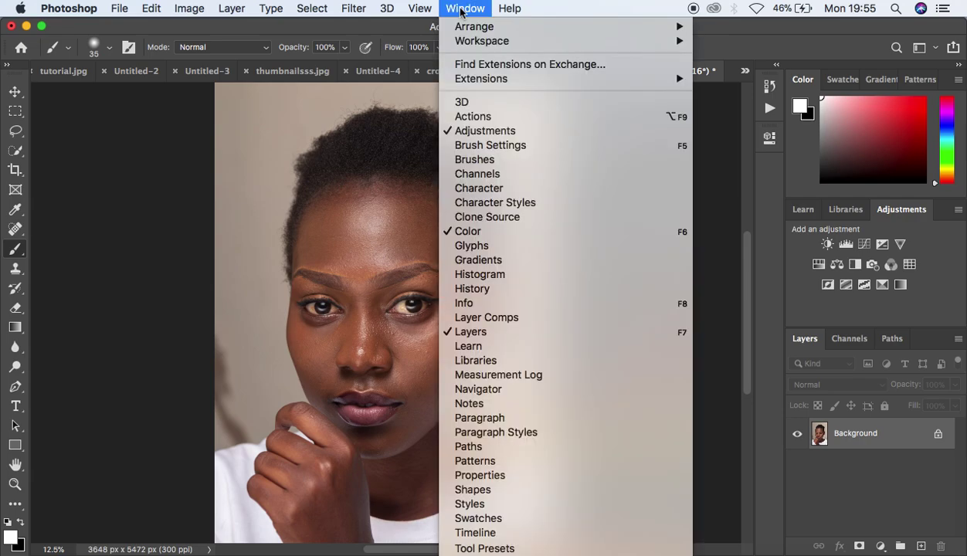
{"action": "left_click", "coordinate": [498, 116]}
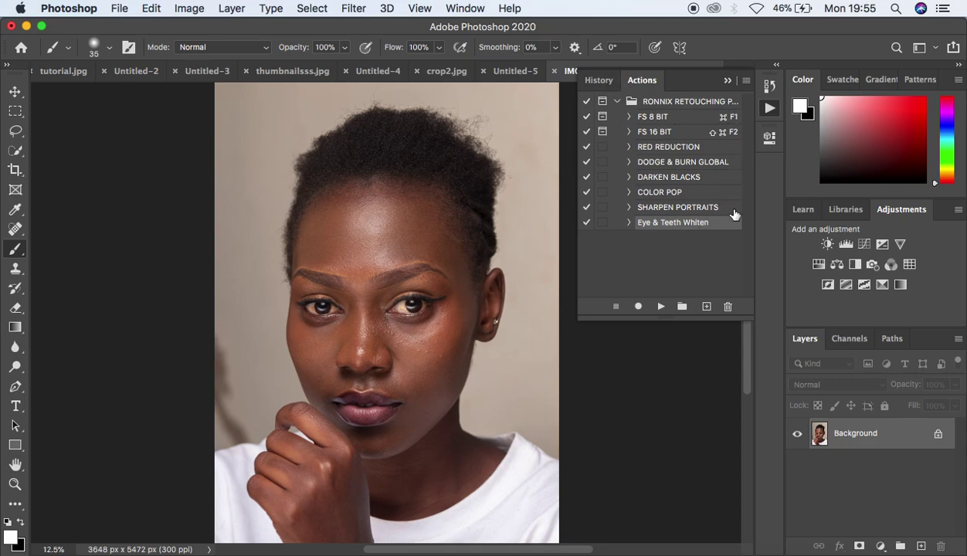
{"action": "left_click", "coordinate": [616, 102]}
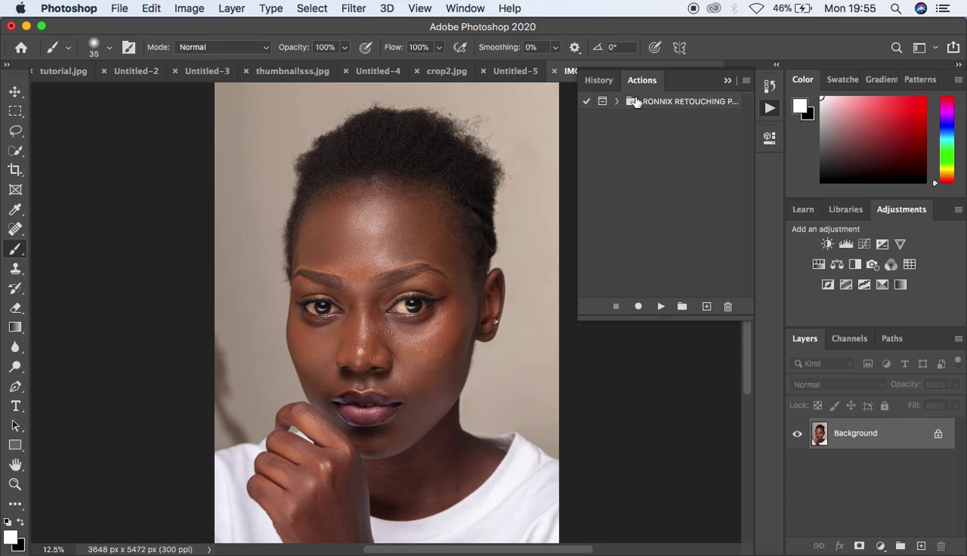
{"action": "left_click", "coordinate": [746, 82]}
{"action": "left_click", "coordinate": [743, 85]}
{"action": "left_click", "coordinate": [745, 81]}
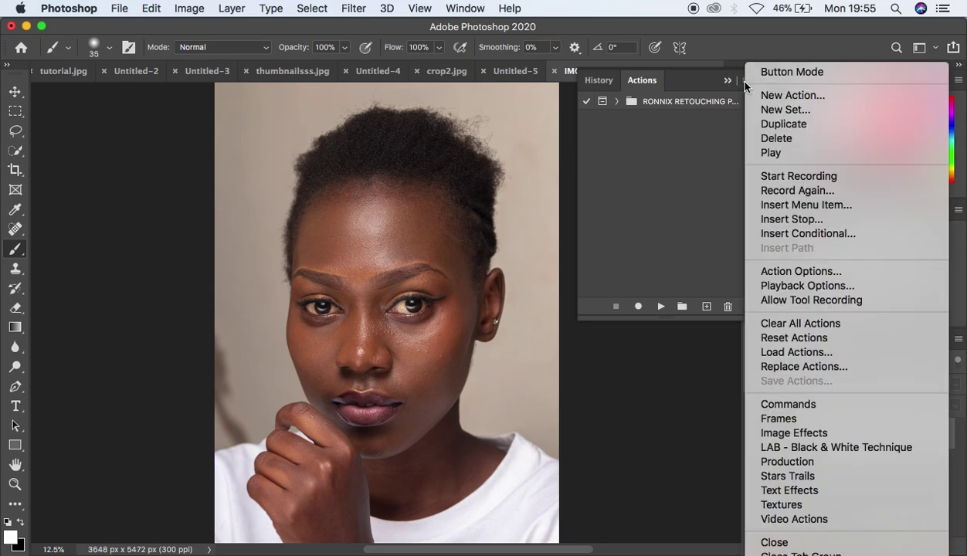
{"action": "left_click", "coordinate": [808, 353]}
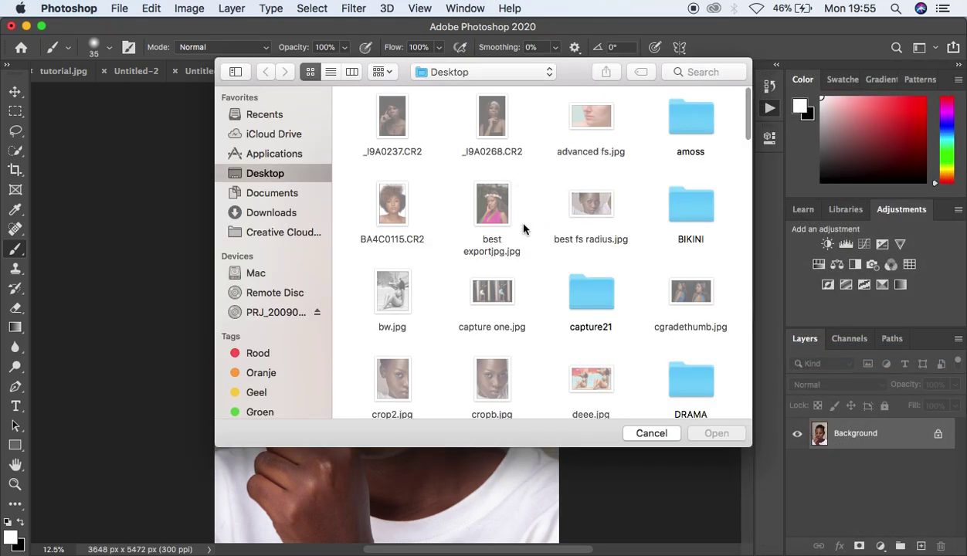
{"action": "scroll", "coordinate": [583, 278], "scroll_direction": "down", "scroll_amount": 5}
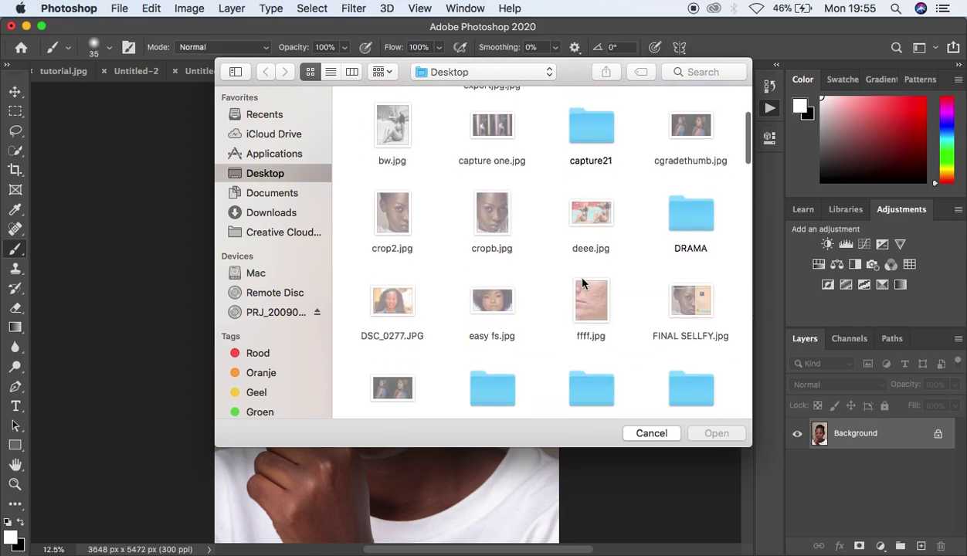
{"action": "scroll", "coordinate": [583, 277], "scroll_direction": "down", "scroll_amount": 8}
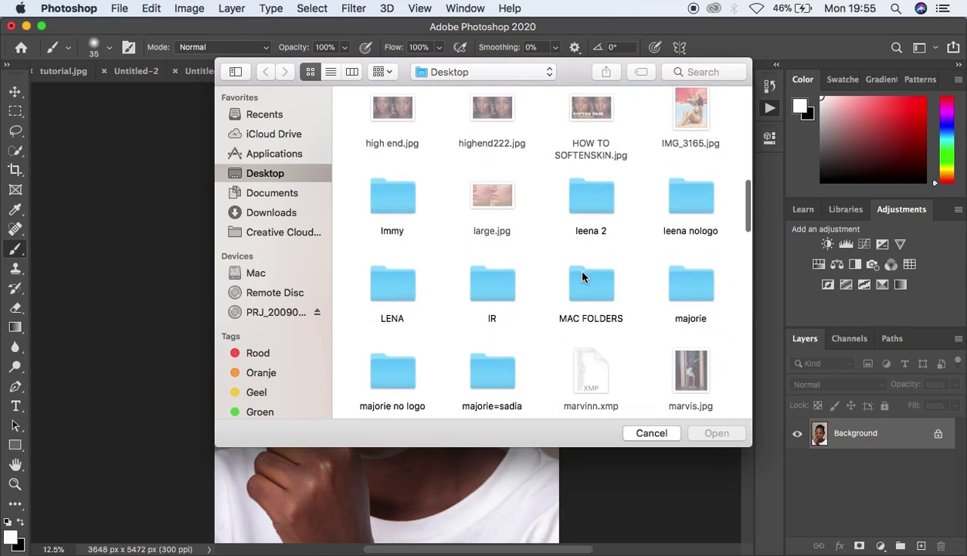
{"action": "scroll", "coordinate": [583, 276], "scroll_direction": "down", "scroll_amount": 4}
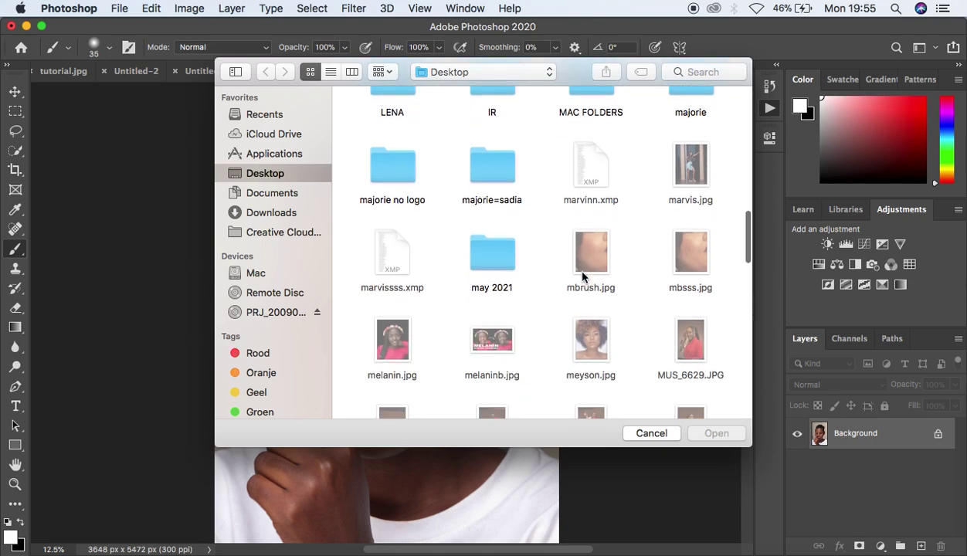
{"action": "scroll", "coordinate": [583, 277], "scroll_direction": "down", "scroll_amount": 6}
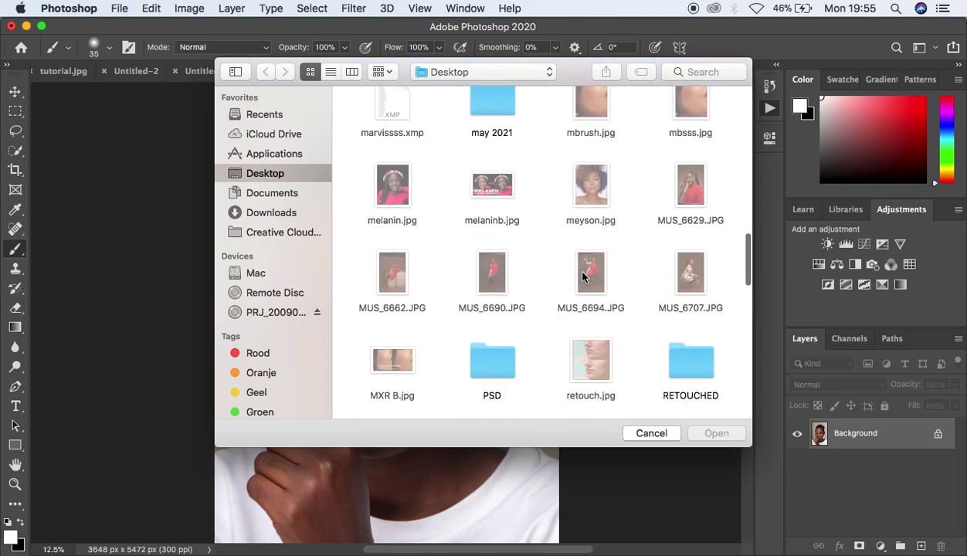
{"action": "scroll", "coordinate": [583, 277], "scroll_direction": "down", "scroll_amount": 3}
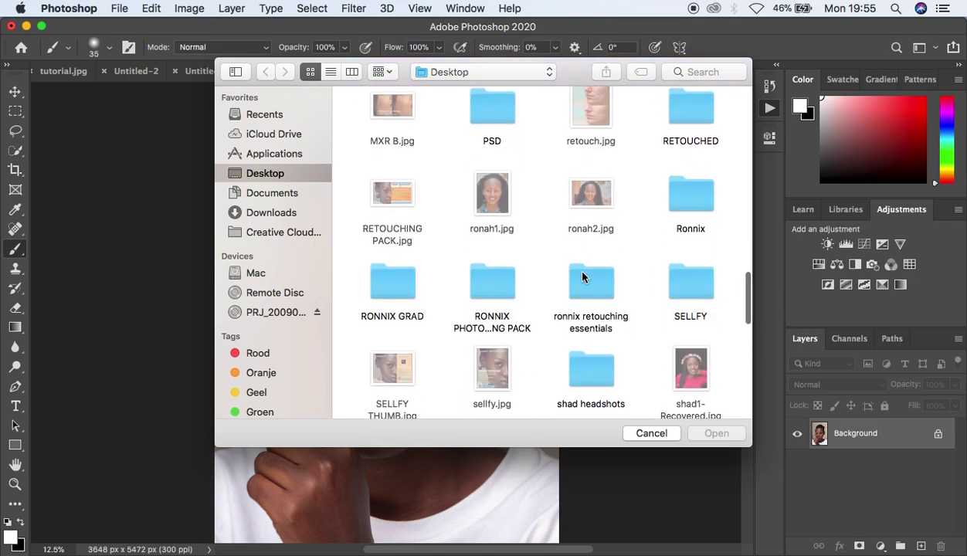
{"action": "left_click", "coordinate": [492, 270]}
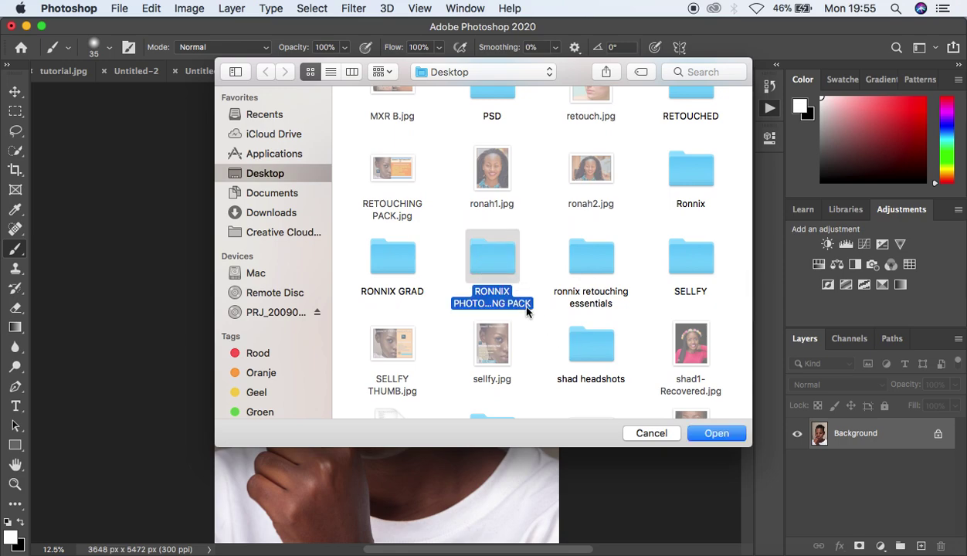
{"action": "double_click", "coordinate": [492, 264]}
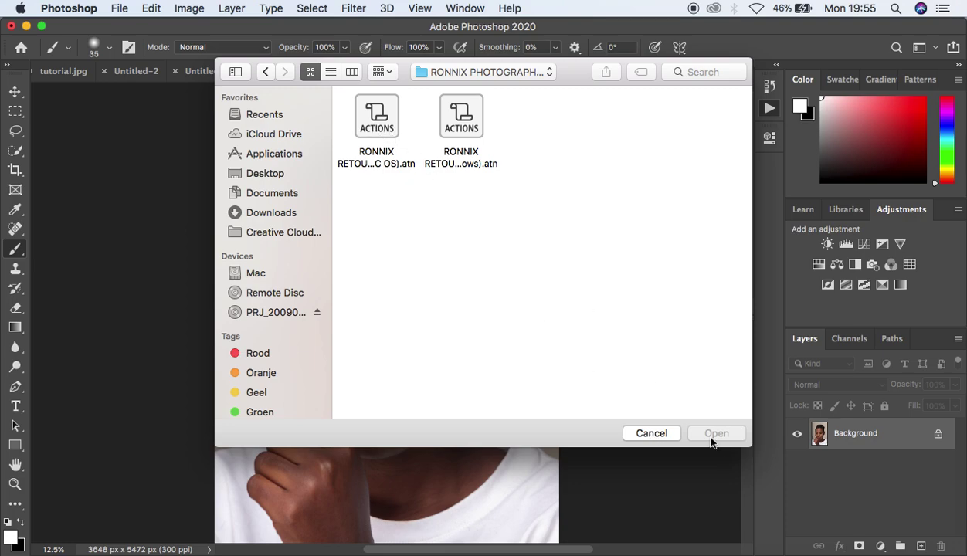
{"action": "left_click", "coordinate": [651, 433]}
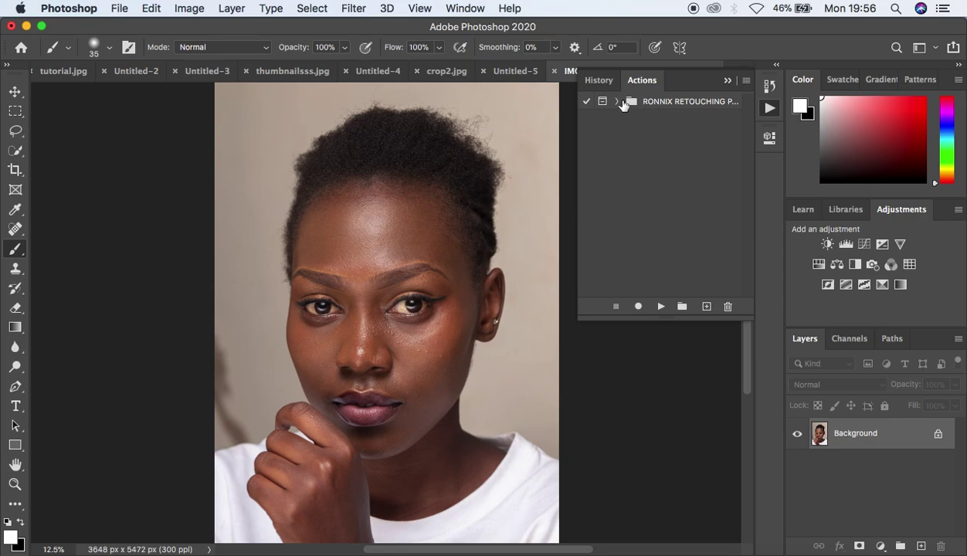
{"action": "left_click", "coordinate": [617, 102]}
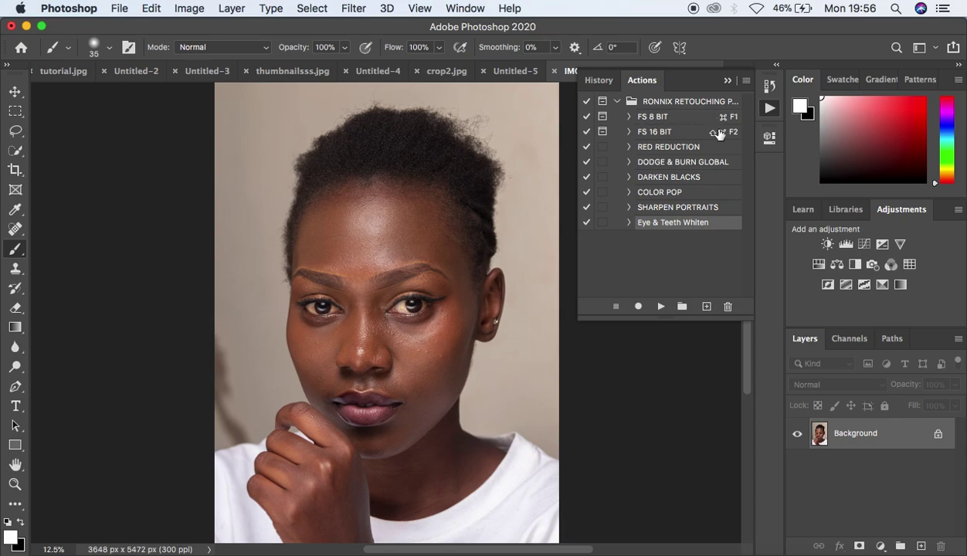
Try Button Mode for the retouching actions and return to the regular action list.
{"action": "left_click", "coordinate": [745, 80]}
{"action": "left_click", "coordinate": [771, 72]}
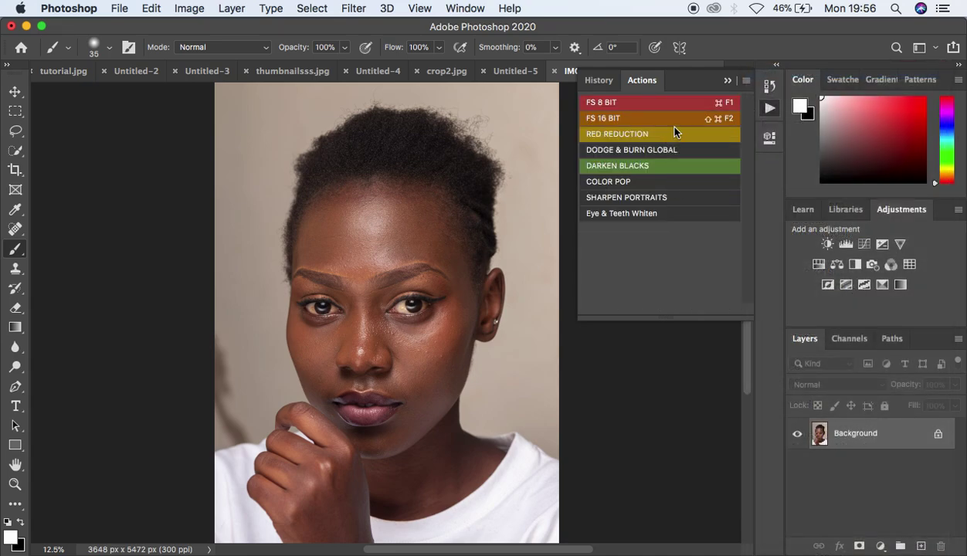
{"action": "left_click", "coordinate": [745, 80]}
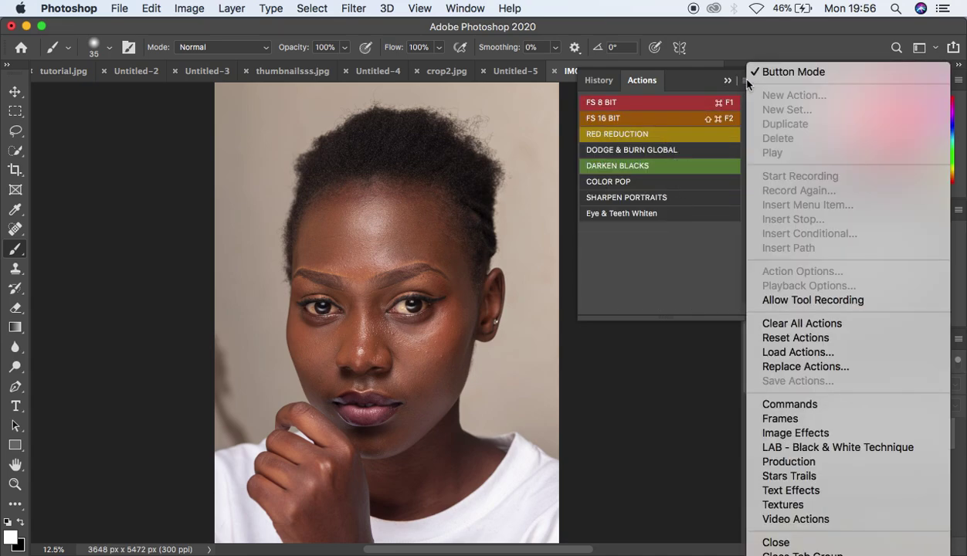
{"action": "left_click", "coordinate": [775, 75]}
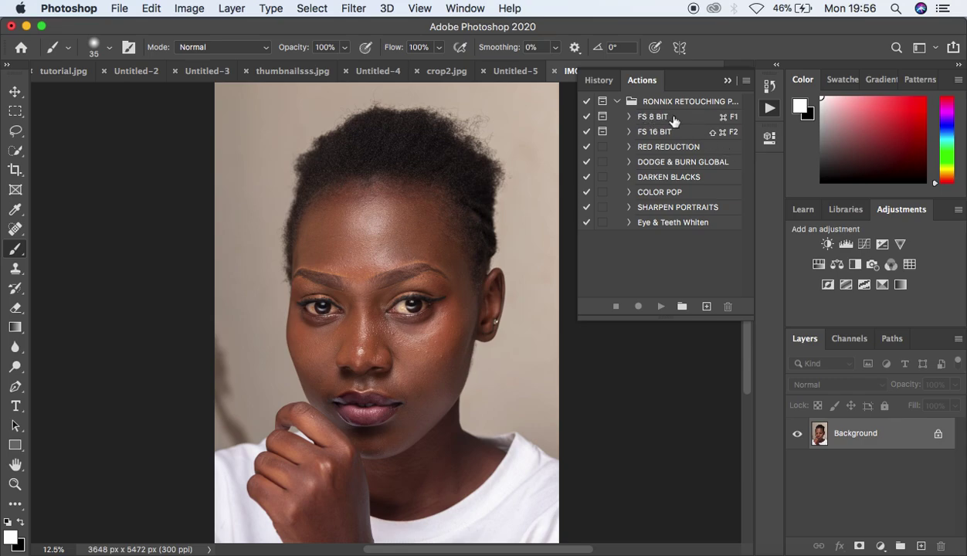
Play the FS 16 BIT action from the RONNIX retouching set on the portrait.
{"action": "left_click", "coordinate": [728, 80]}
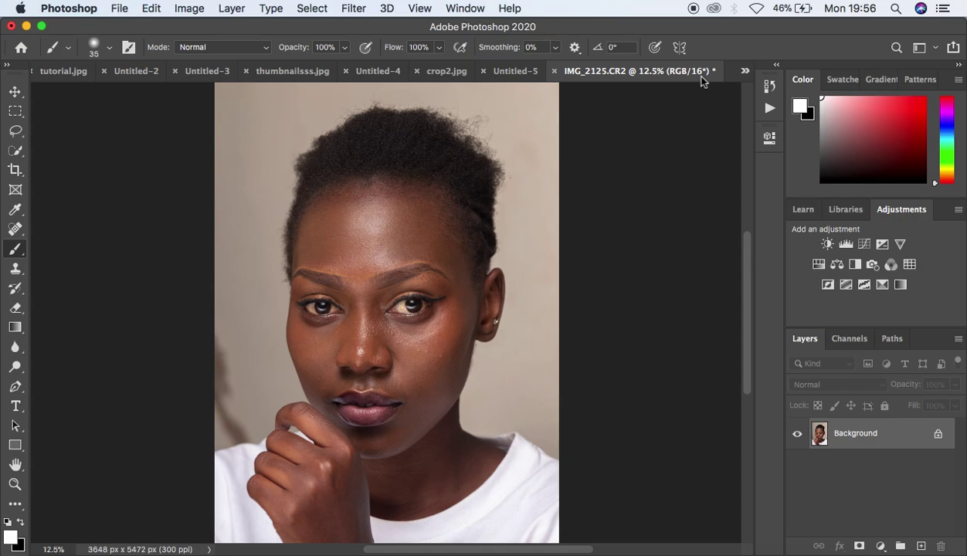
{"action": "left_click", "coordinate": [769, 86]}
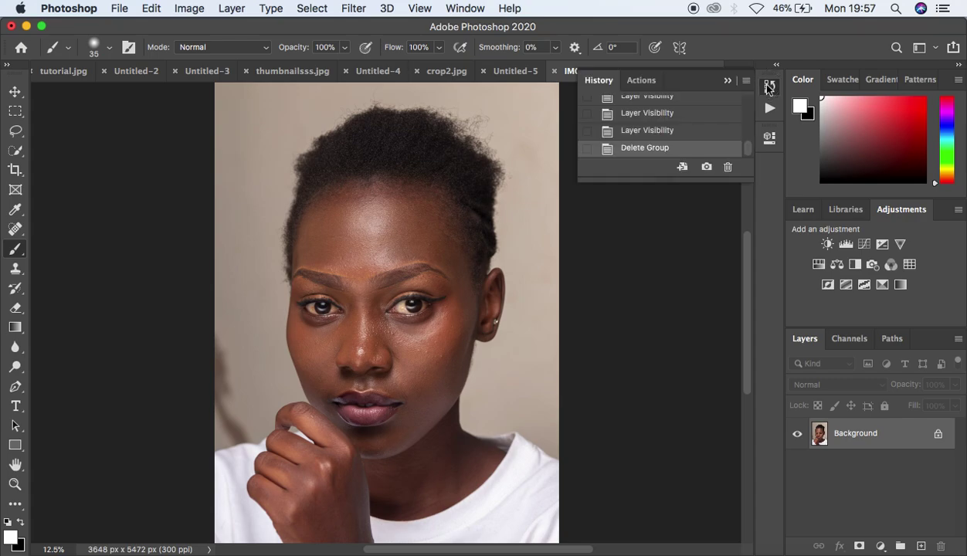
{"action": "left_click", "coordinate": [640, 80]}
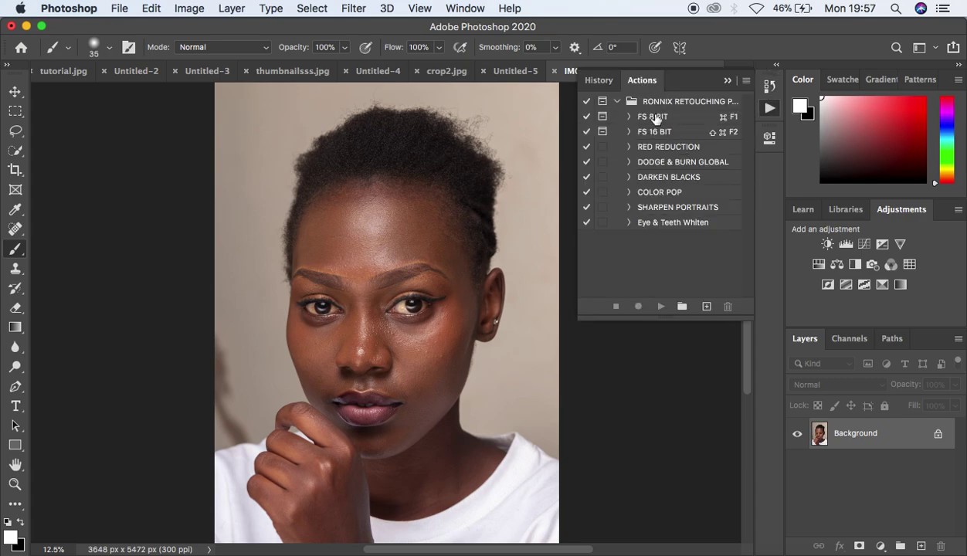
{"action": "left_click", "coordinate": [682, 132]}
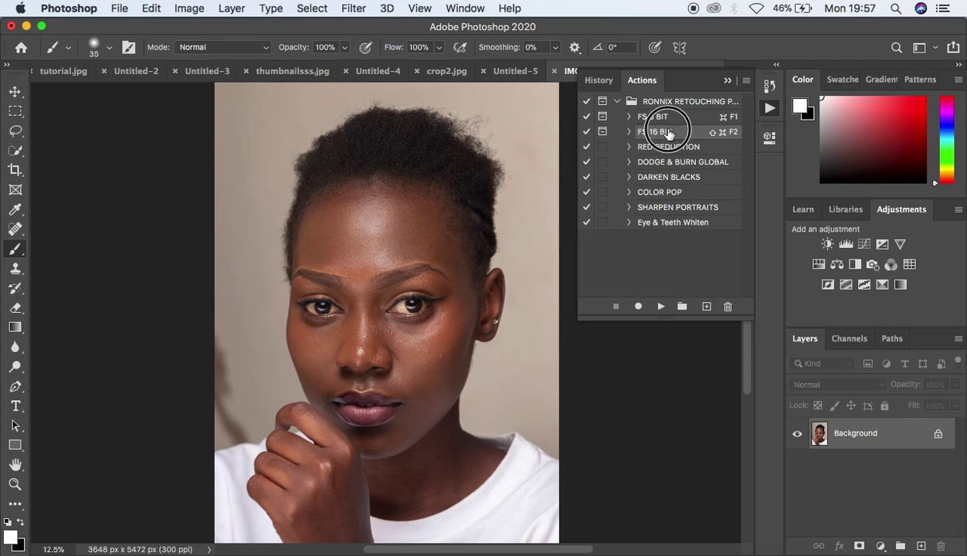
{"action": "left_click", "coordinate": [661, 307]}
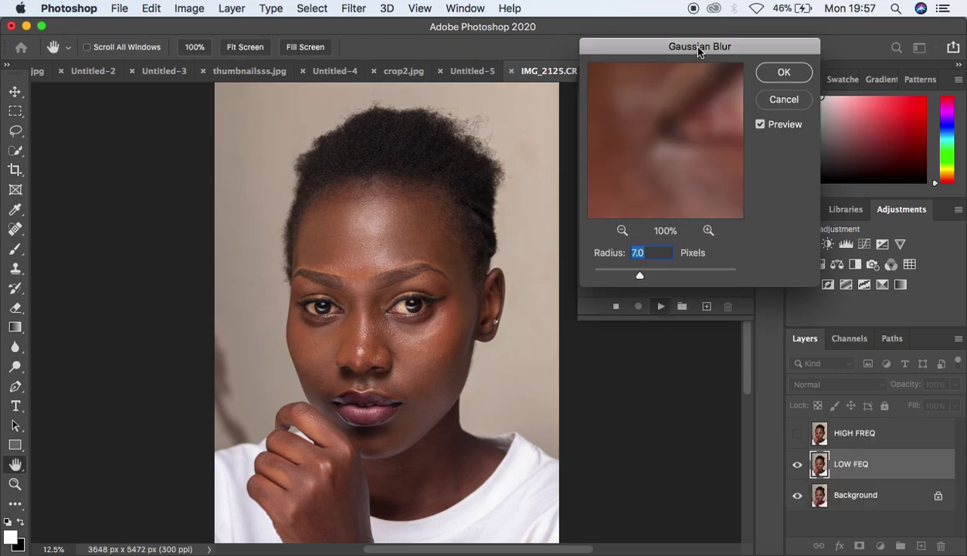
Set the Gaussian Blur radius for the LOW FEQ layer to 7.4 pixels, checking the skin around the eyes and nose in the preview.
{"action": "left_click_drag", "start_coordinate": [687, 44], "coordinate": [752, 107]}
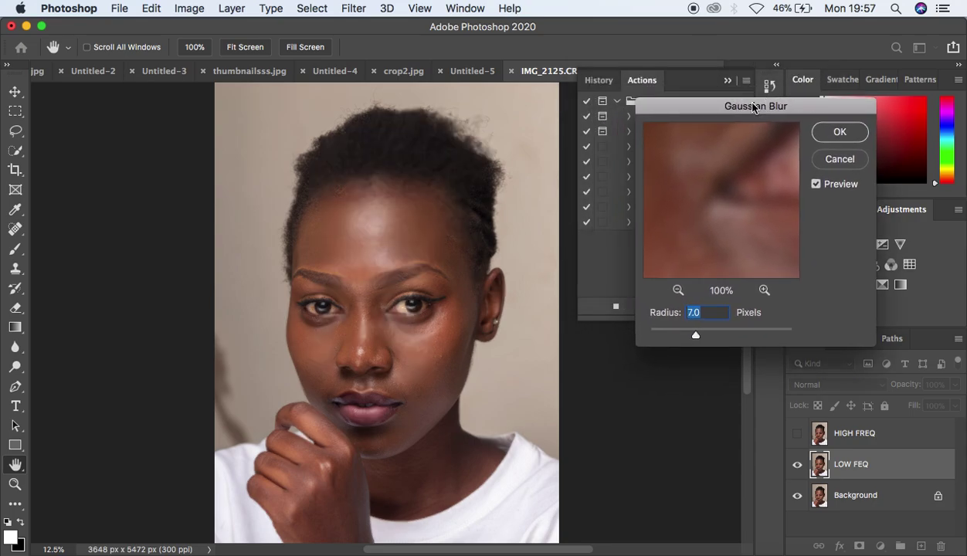
{"action": "left_click", "coordinate": [678, 291]}
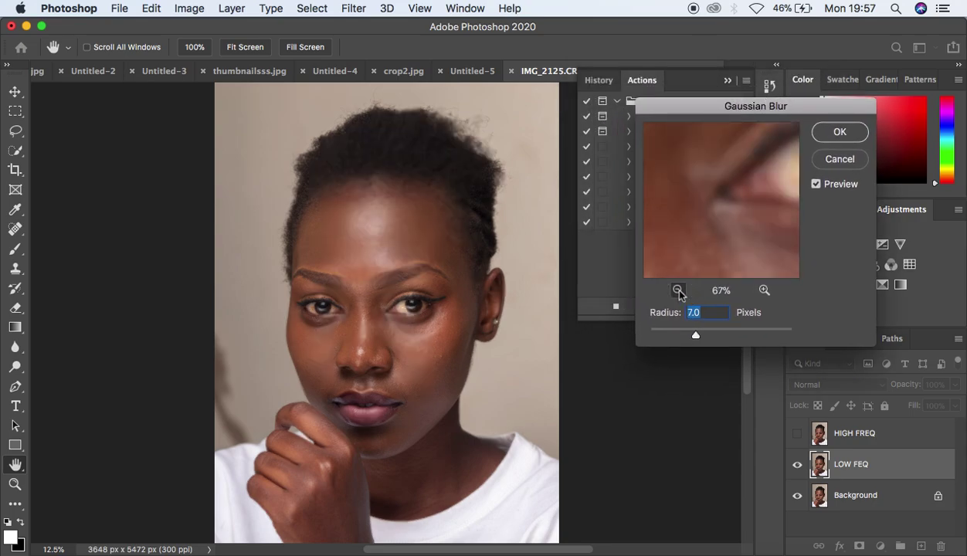
{"action": "left_click", "coordinate": [678, 291]}
{"action": "left_click", "coordinate": [678, 290]}
{"action": "left_click", "coordinate": [678, 291]}
{"action": "left_click", "coordinate": [678, 290]}
{"action": "left_click_drag", "start_coordinate": [727, 210], "coordinate": [728, 176]}
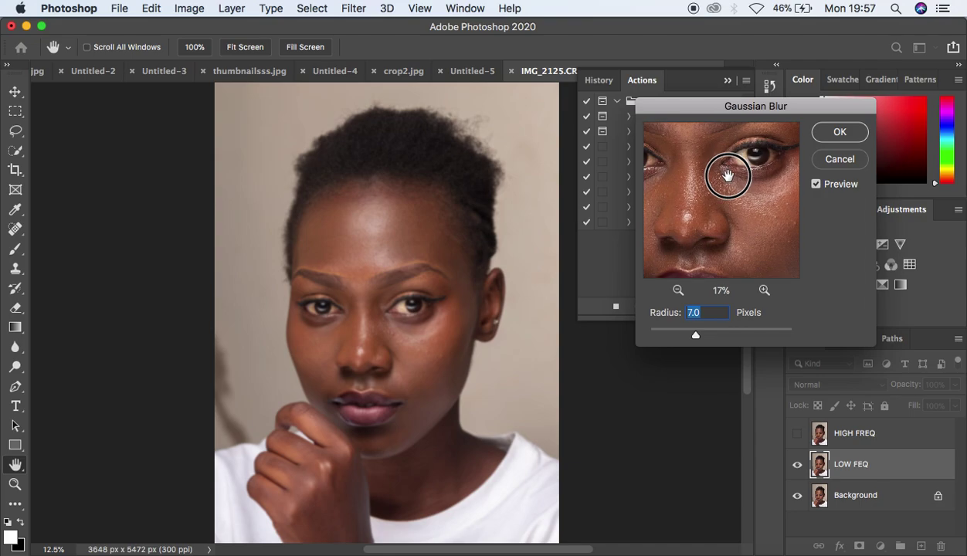
{"action": "left_click_drag", "start_coordinate": [695, 335], "coordinate": [697, 338]}
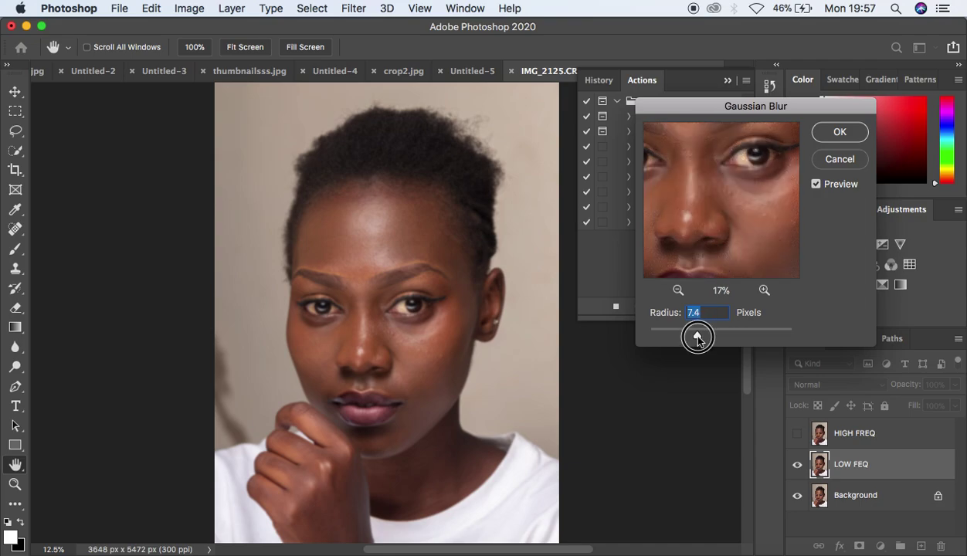
{"action": "left_click_drag", "start_coordinate": [718, 235], "coordinate": [703, 213]}
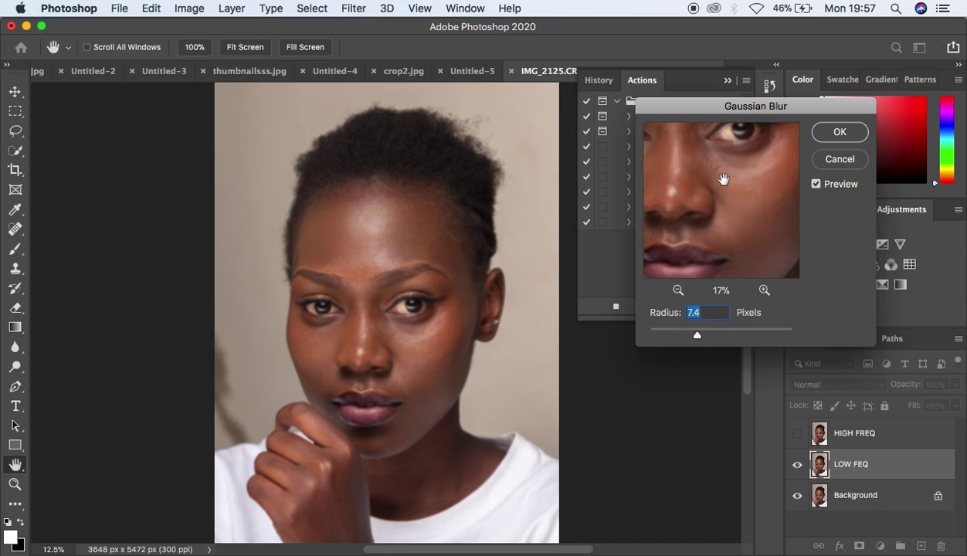
{"action": "left_click", "coordinate": [678, 290]}
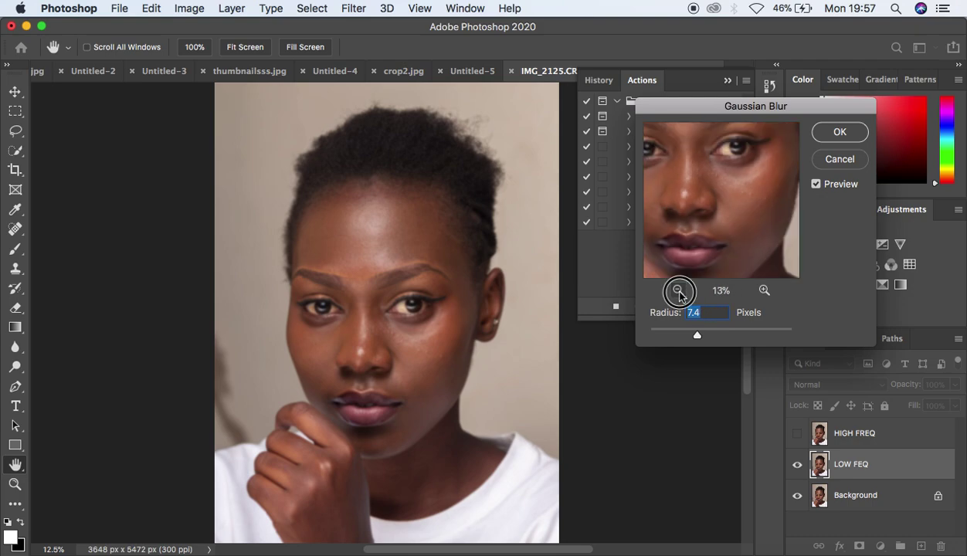
{"action": "left_click", "coordinate": [678, 292]}
{"action": "left_click", "coordinate": [764, 291]}
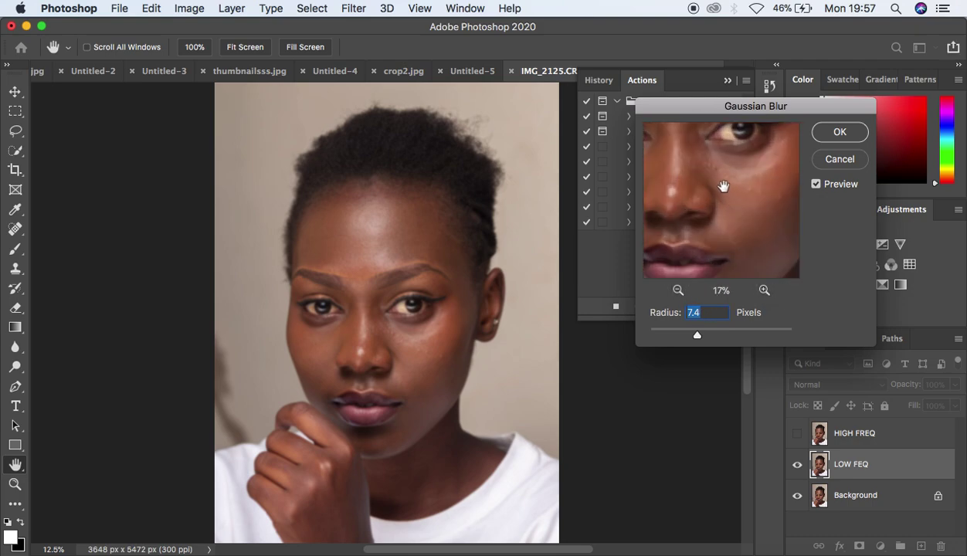
{"action": "left_click_drag", "start_coordinate": [709, 183], "coordinate": [723, 224]}
{"action": "left_click", "coordinate": [720, 247], "text": "super"}
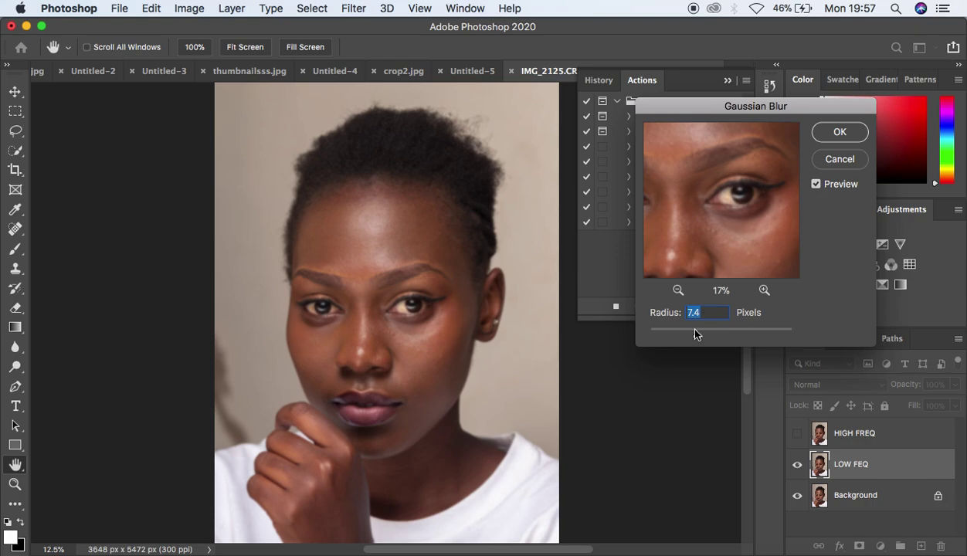
Increase the Gaussian Blur radius slightly further, check the face in the preview, and apply the blur to the LOW FEQ layer.
{"action": "mouse_move", "coordinate": [697, 340]}
{"action": "left_mouse_down"}
{"action": "mouse_move", "coordinate": [637, 335]}
{"action": "mouse_move", "coordinate": [656, 344]}
{"action": "mouse_move", "coordinate": [651, 335]}
{"action": "mouse_move", "coordinate": [707, 337]}
{"action": "left_mouse_up"}
{"action": "left_click_drag", "start_coordinate": [741, 227], "coordinate": [708, 177]}
{"action": "left_click", "coordinate": [734, 218]}
{"action": "left_click", "coordinate": [835, 139]}
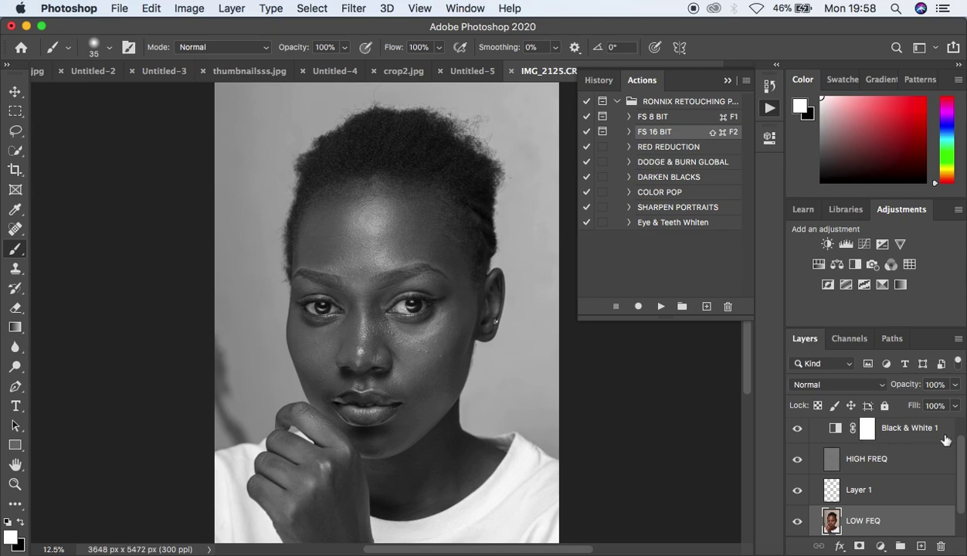
Collapse the action list and review the layers inside the FREQ SEP 16 BIT group.
{"action": "left_click", "coordinate": [729, 81]}
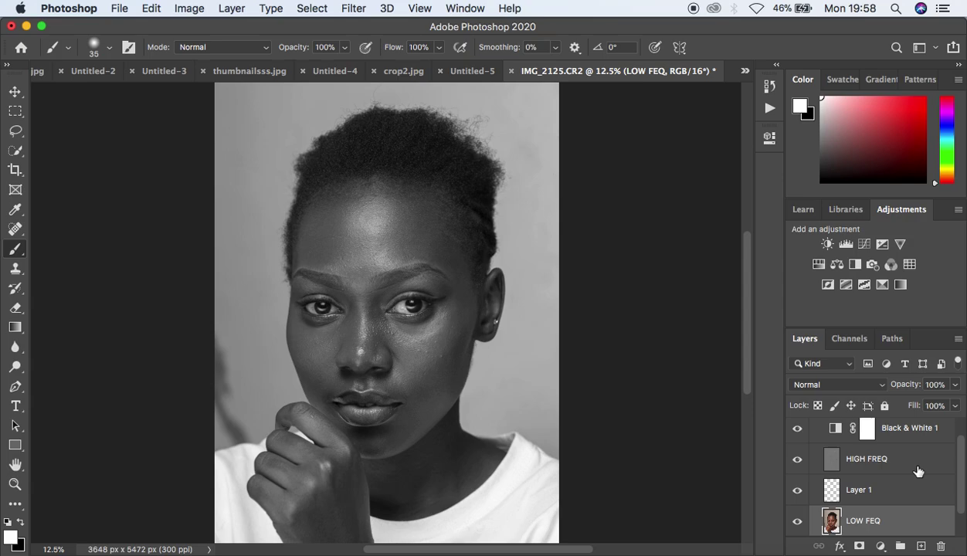
{"action": "scroll", "coordinate": [917, 471], "scroll_direction": "up", "scroll_amount": 2}
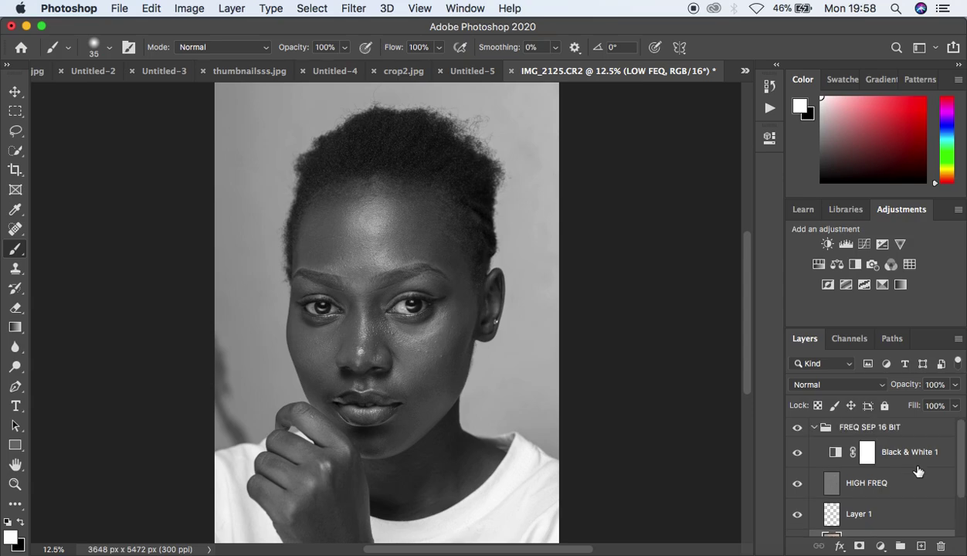
{"action": "scroll", "coordinate": [918, 471], "scroll_direction": "down", "scroll_amount": 2}
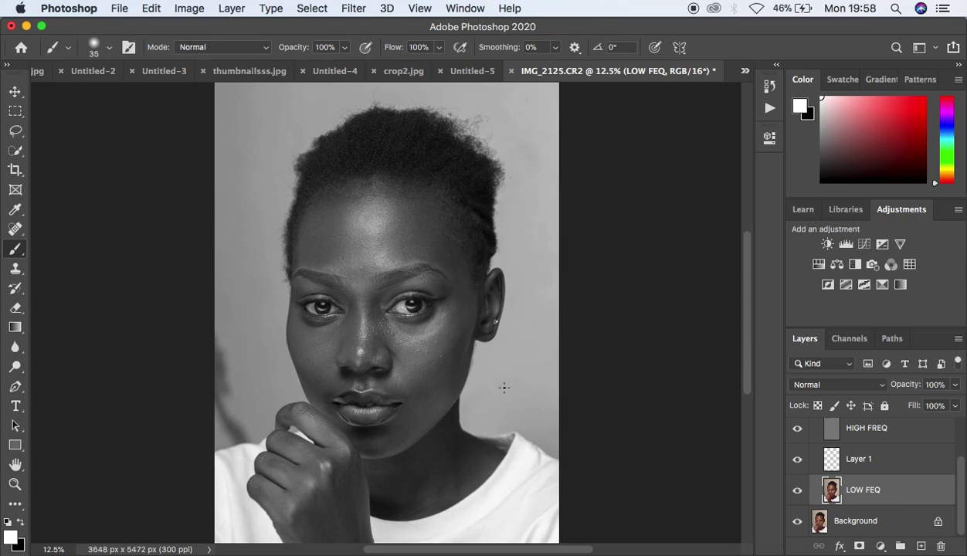
Switch to the Mixer Brush Tool and check its brush load and its clean-after-each-stroke setting.
{"action": "right_click", "coordinate": [16, 249]}
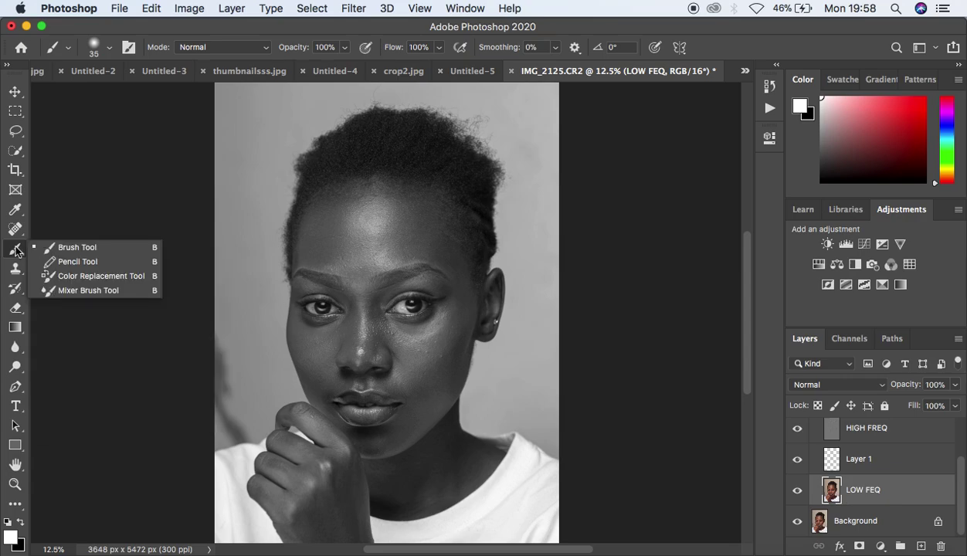
{"action": "left_click", "coordinate": [88, 291]}
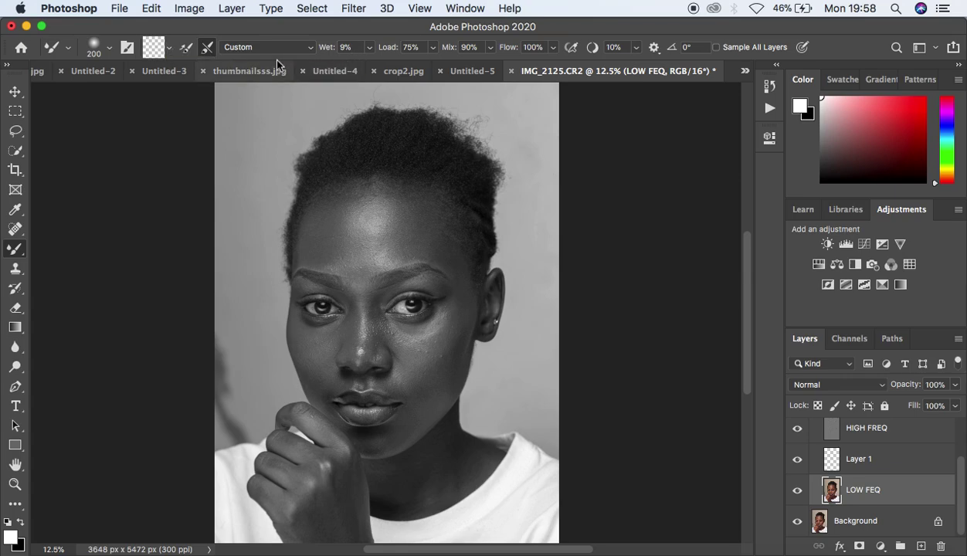
{"action": "left_click", "coordinate": [169, 51]}
{"action": "left_click", "coordinate": [181, 74]}
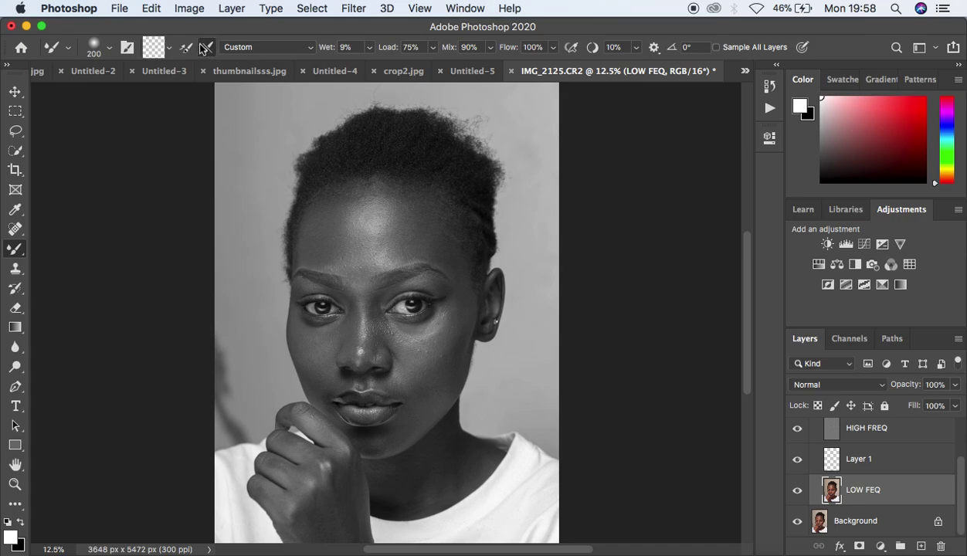
{"action": "left_click", "coordinate": [205, 49]}
Blend the forehead skin on the LOW FEQ layer with the Mixer Brush, resizing the brush to 250 pixels.
{"action": "key", "text": "bracketright"}
{"action": "key", "text": "bracketright"}
{"action": "key", "text": "bracketright"}
{"action": "key", "text": "bracketright"}
{"action": "mouse_move", "coordinate": [410, 215]}
{"action": "left_mouse_down"}
{"action": "mouse_move", "coordinate": [406, 231]}
{"action": "mouse_move", "coordinate": [403, 212]}
{"action": "mouse_move", "coordinate": [426, 245]}
{"action": "mouse_move", "coordinate": [397, 216]}
{"action": "mouse_move", "coordinate": [393, 242]}
{"action": "mouse_move", "coordinate": [380, 250]}
{"action": "mouse_move", "coordinate": [397, 226]}
{"action": "mouse_move", "coordinate": [352, 213]}
{"action": "mouse_move", "coordinate": [334, 244]}
{"action": "mouse_move", "coordinate": [336, 218]}
{"action": "mouse_move", "coordinate": [330, 246]}
{"action": "mouse_move", "coordinate": [393, 246]}
{"action": "mouse_move", "coordinate": [363, 239]}
{"action": "mouse_move", "coordinate": [361, 216]}
{"action": "mouse_move", "coordinate": [393, 220]}
{"action": "left_mouse_up"}
{"action": "key", "text": "bracketleft"}
{"action": "key", "text": "bracketleft"}
{"action": "key", "text": "bracketleft"}
{"action": "mouse_move", "coordinate": [416, 228]}
{"action": "left_mouse_down"}
{"action": "mouse_move", "coordinate": [449, 263]}
{"action": "mouse_move", "coordinate": [440, 244]}
{"action": "mouse_move", "coordinate": [435, 256]}
{"action": "mouse_move", "coordinate": [426, 244]}
{"action": "mouse_move", "coordinate": [460, 266]}
{"action": "left_mouse_up"}
Hide the Black & White 1 adjustment to view the portrait in colour, and delete the FREQ SEP 16 BIT group.
{"action": "scroll", "coordinate": [924, 447], "scroll_direction": "up", "scroll_amount": 2}
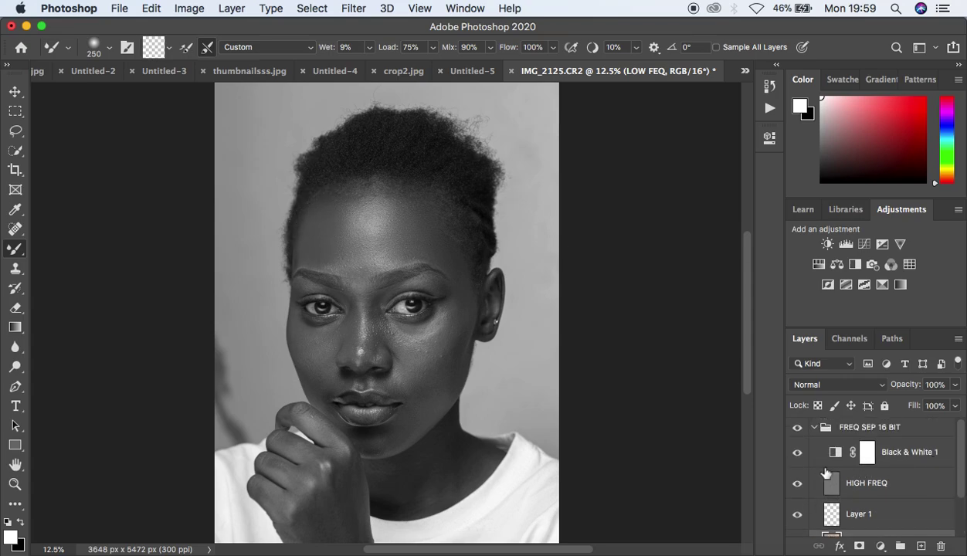
{"action": "left_click", "coordinate": [796, 456]}
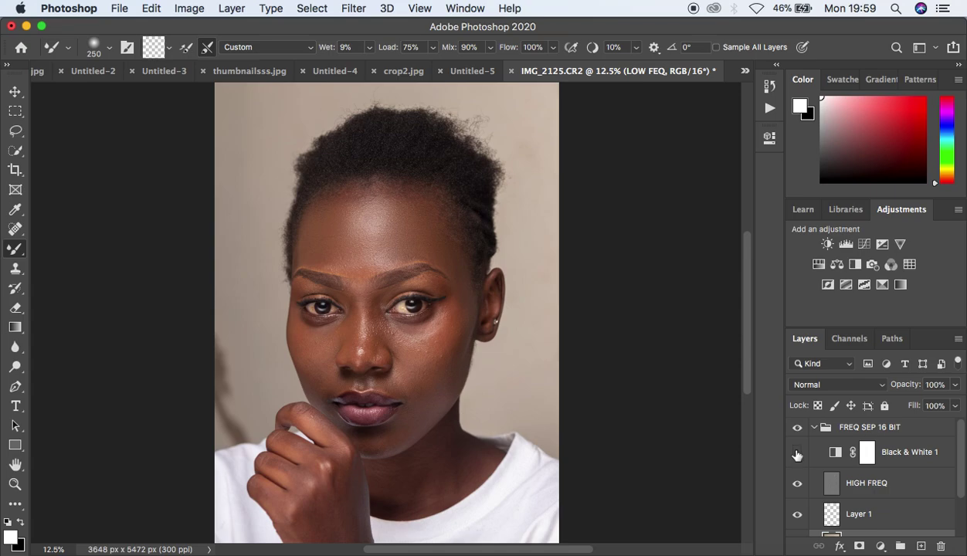
{"action": "left_click", "coordinate": [793, 429]}
{"action": "left_click", "coordinate": [905, 432]}
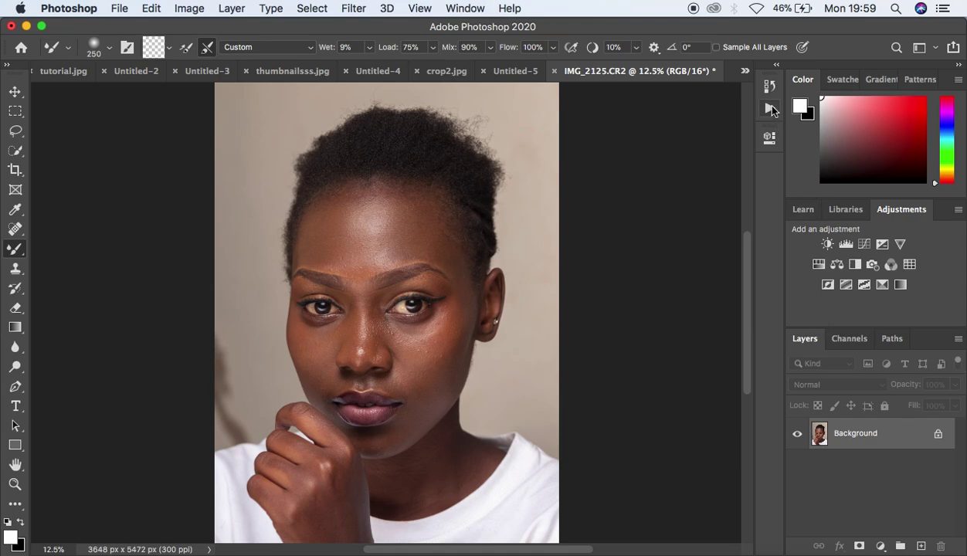
Play the RED REDUCTION action and compare the portrait with the red reduction layer hidden and shown.
{"action": "left_click", "coordinate": [771, 109]}
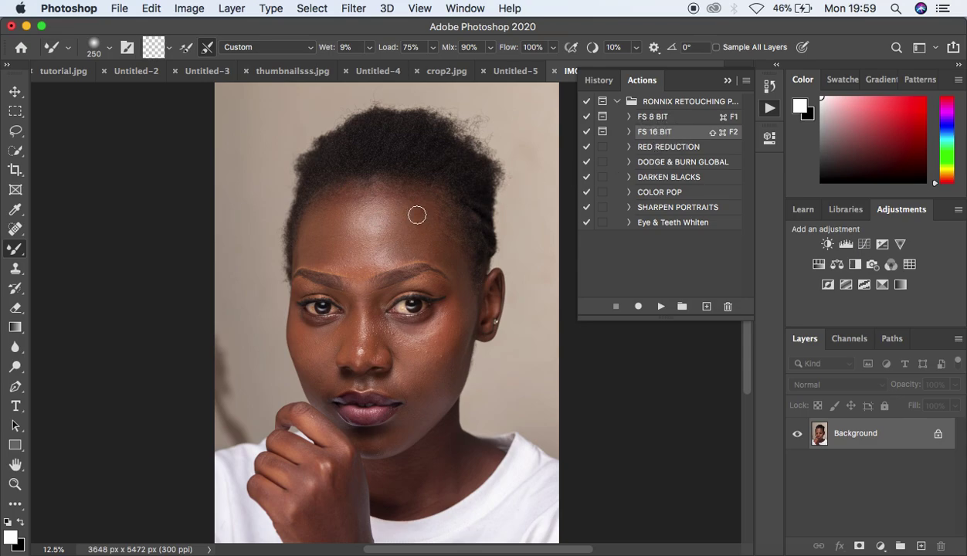
{"action": "left_click", "coordinate": [669, 148]}
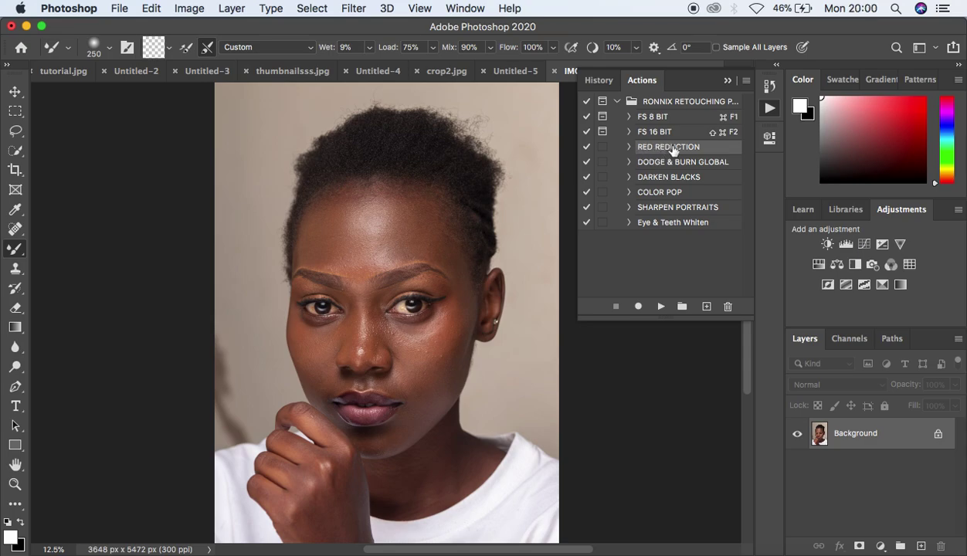
{"action": "left_click", "coordinate": [660, 307]}
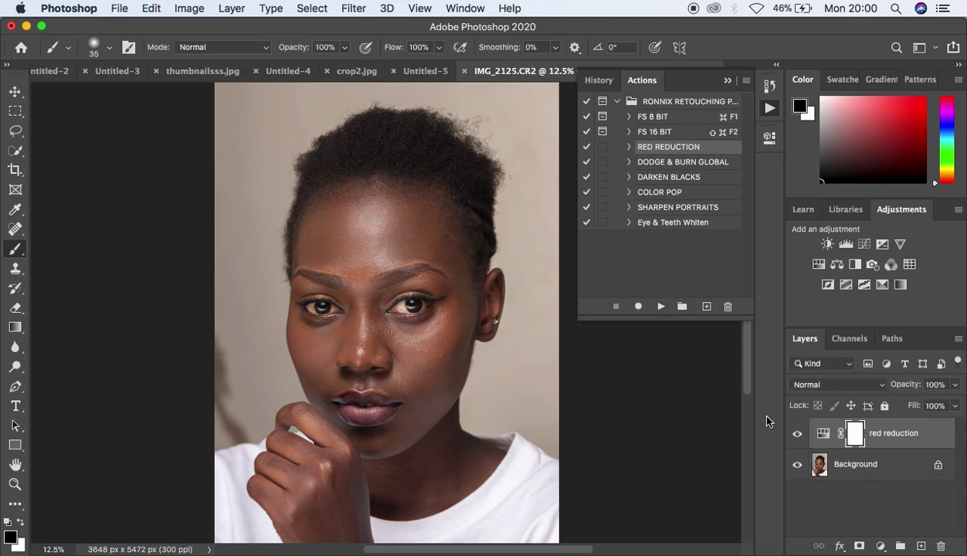
{"action": "left_click", "coordinate": [797, 434]}
{"action": "left_click", "coordinate": [797, 434]}
{"action": "left_click", "coordinate": [796, 434]}
{"action": "left_click", "coordinate": [798, 435]}
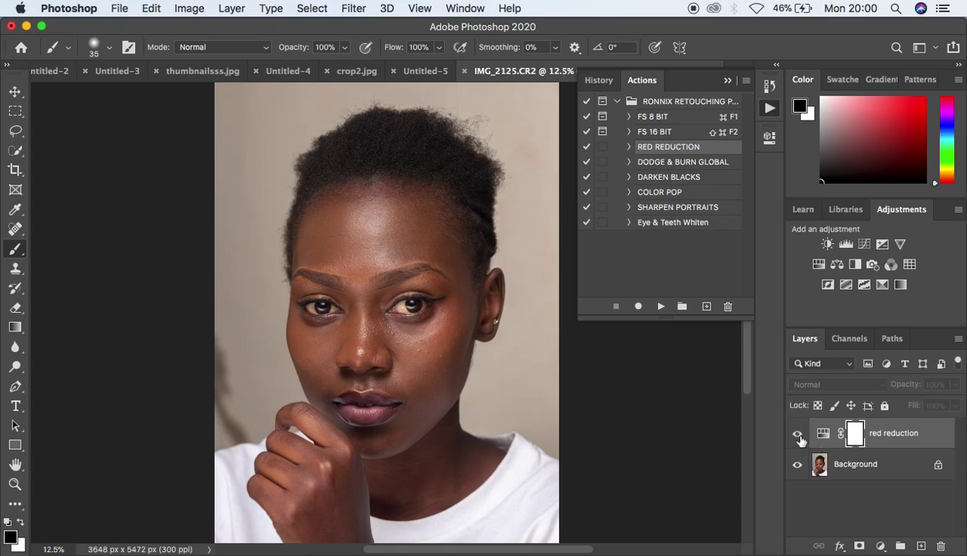
{"action": "left_click", "coordinate": [798, 435]}
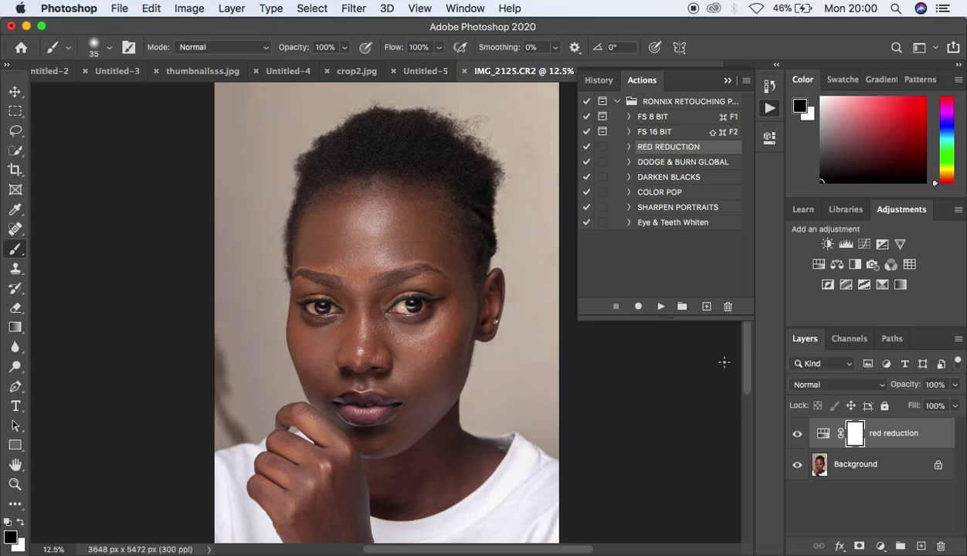
Lower the red reduction layer's opacity to 62% and compare the skin with and without the layer.
{"action": "left_click", "coordinate": [956, 386]}
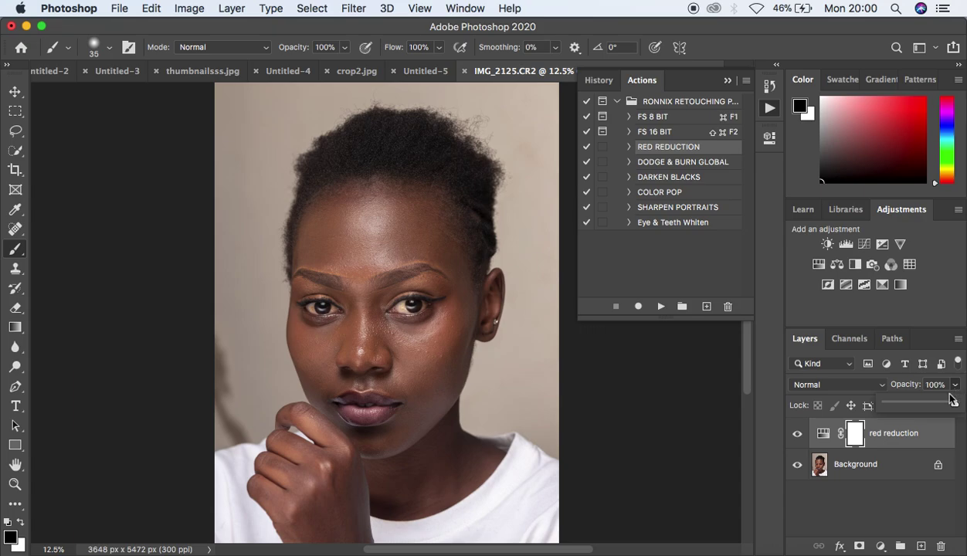
{"action": "left_click_drag", "start_coordinate": [943, 407], "coordinate": [931, 407]}
{"action": "left_click", "coordinate": [798, 437]}
{"action": "left_click", "coordinate": [798, 436]}
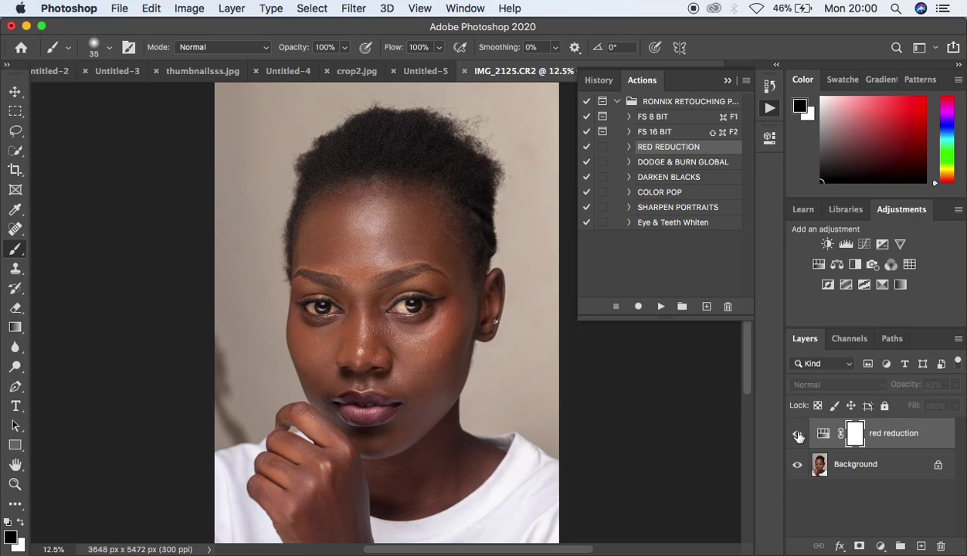
Delete the red reduction layer and play the DODGE & BURN GLOBAL action on the portrait.
{"action": "left_click", "coordinate": [914, 437]}
{"action": "key", "text": "Delete"}
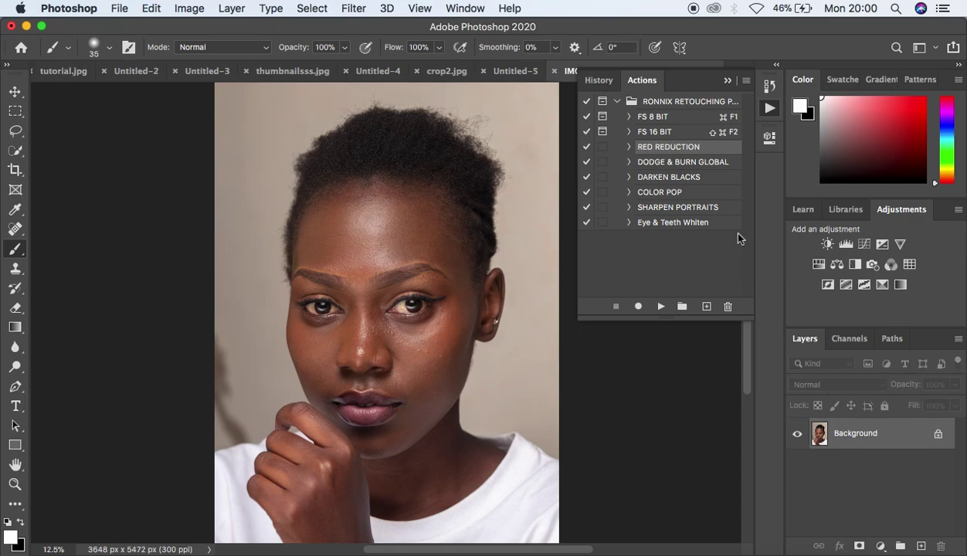
{"action": "left_click", "coordinate": [655, 165]}
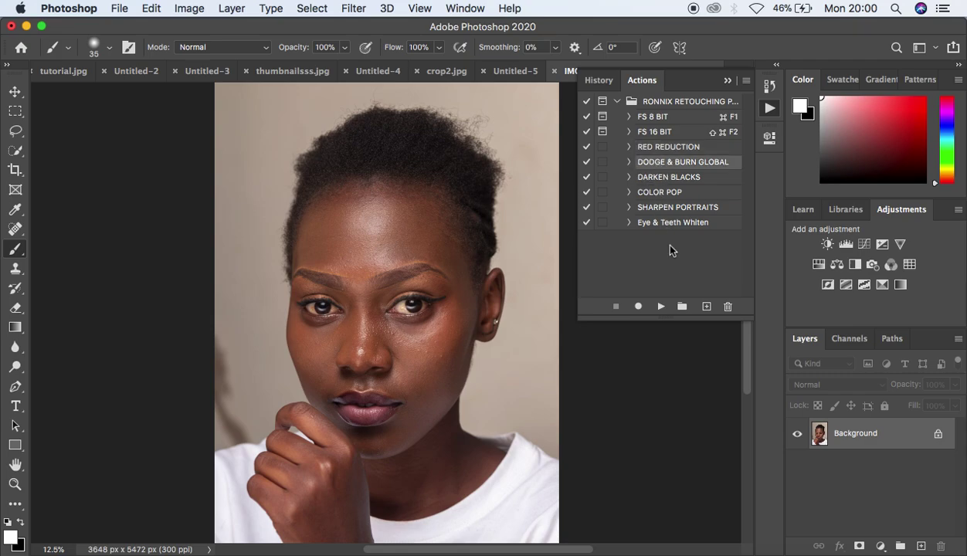
{"action": "left_click", "coordinate": [658, 306]}
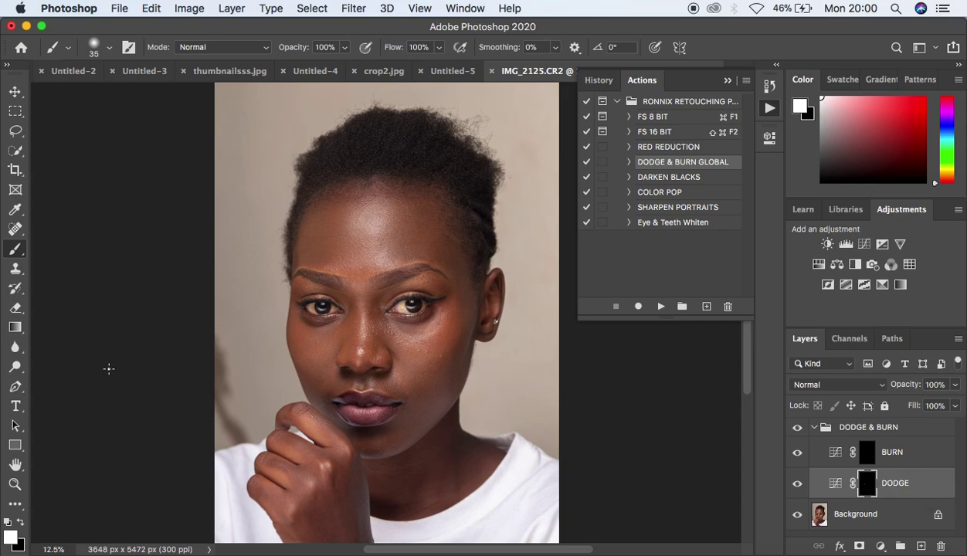
{"action": "left_click", "coordinate": [726, 81]}
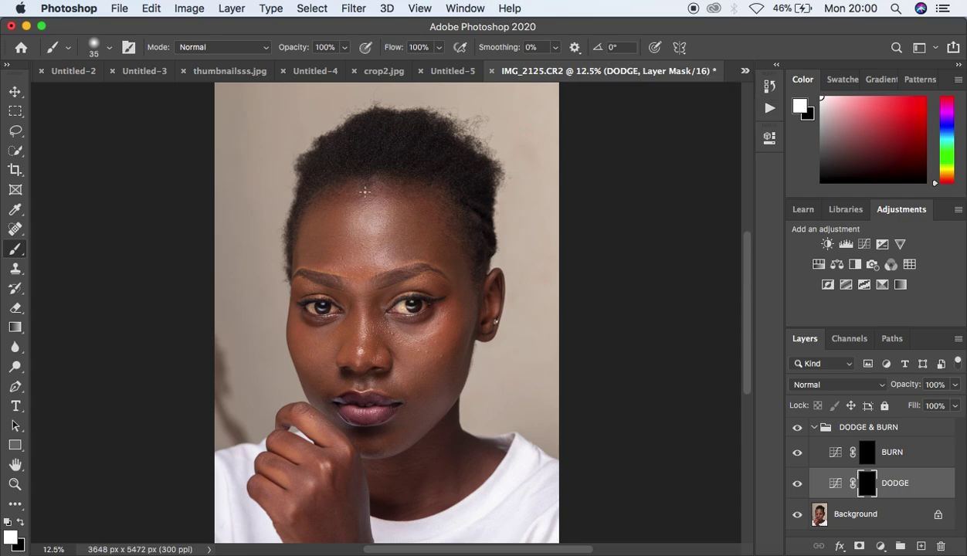
Select the regular Brush Tool and set its opacity to 10% for painting on the DODGE mask.
{"action": "left_click", "coordinate": [16, 251]}
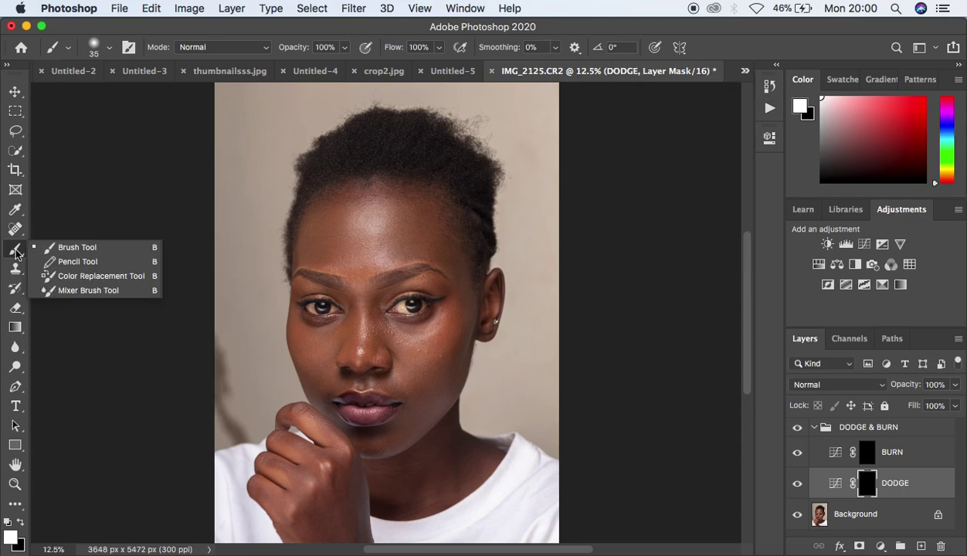
{"action": "left_click", "coordinate": [55, 249]}
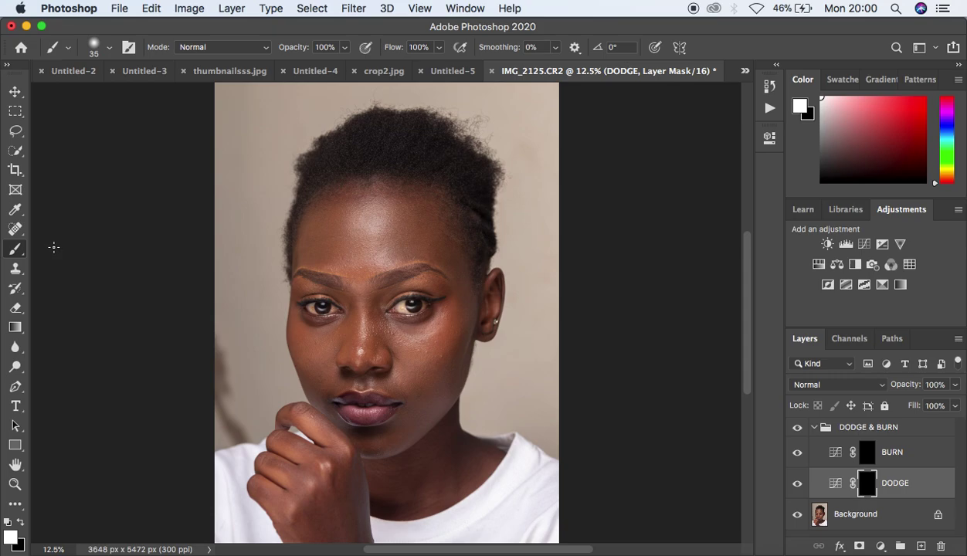
{"action": "right_click", "coordinate": [15, 248]}
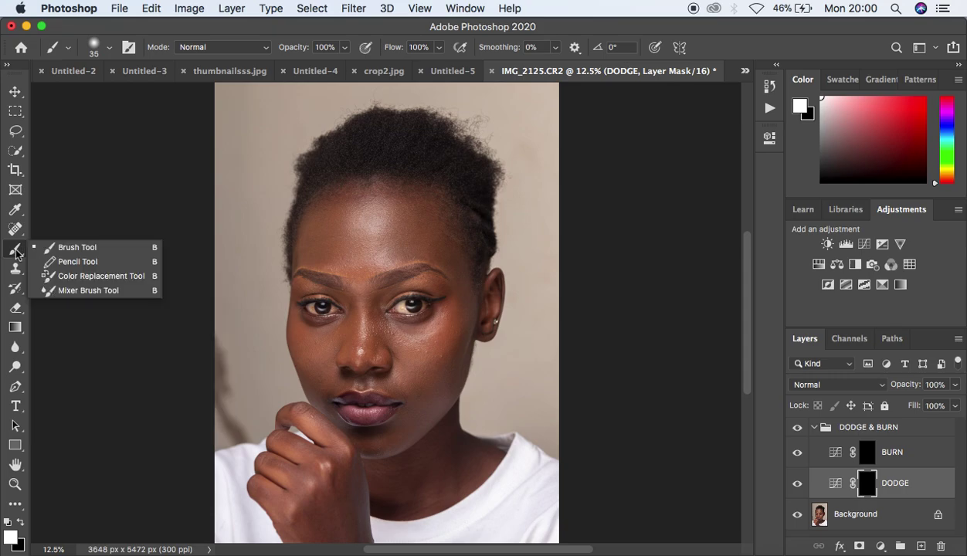
{"action": "left_click", "coordinate": [54, 248]}
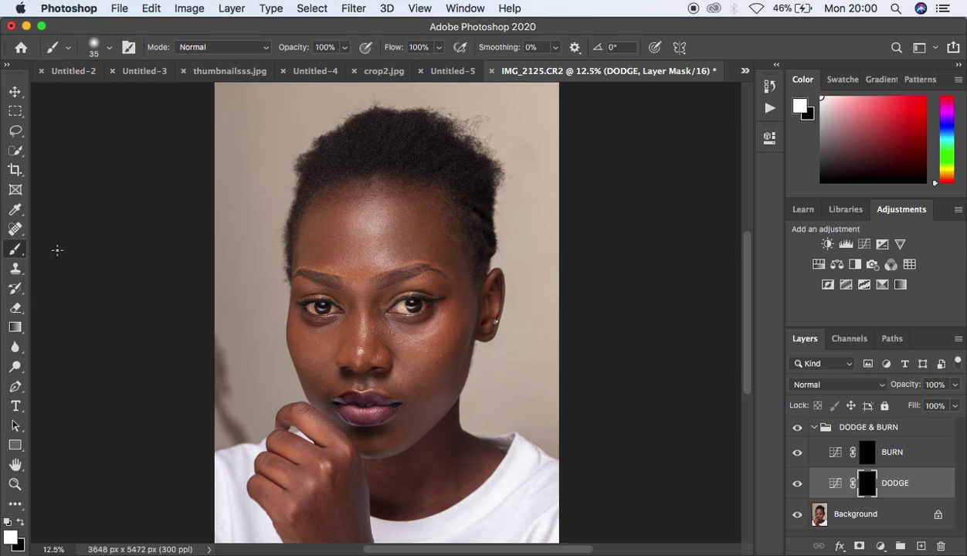
{"action": "left_click", "coordinate": [344, 47]}
{"action": "left_click", "coordinate": [281, 68]}
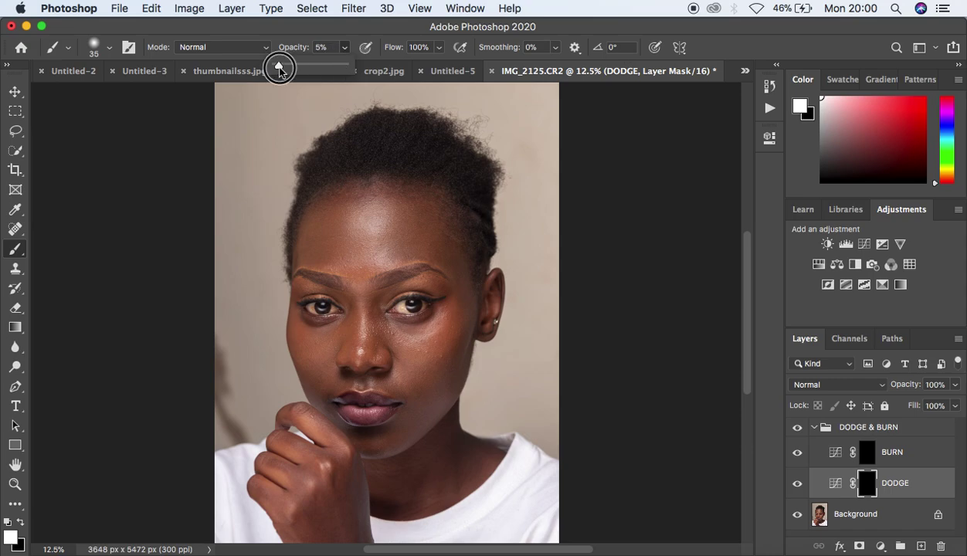
{"action": "left_click_drag", "start_coordinate": [281, 70], "coordinate": [282, 68]}
{"action": "left_click", "coordinate": [502, 170]}
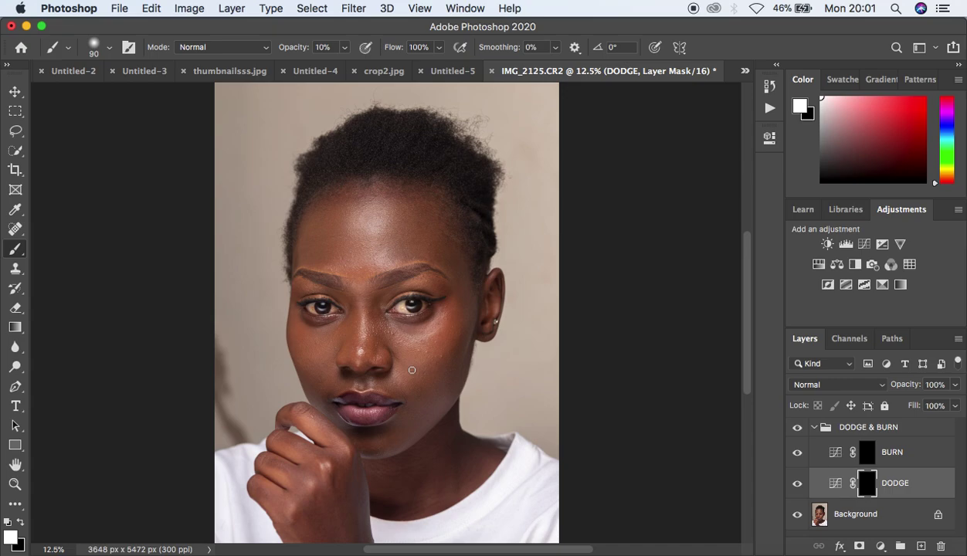
Paint highlights in white on the DODGE mask over the nose and the hand, enlarging the brush to 200 pixels.
{"action": "key", "text": "bracketright"}
{"action": "key", "text": "bracketright"}
{"action": "mouse_move", "coordinate": [364, 337]}
{"action": "left_mouse_down"}
{"action": "mouse_move", "coordinate": [354, 317]}
{"action": "mouse_move", "coordinate": [364, 349]}
{"action": "left_mouse_up"}
{"action": "key", "text": "bracketright"}
{"action": "key", "text": "bracketright"}
{"action": "key", "text": "bracketright"}
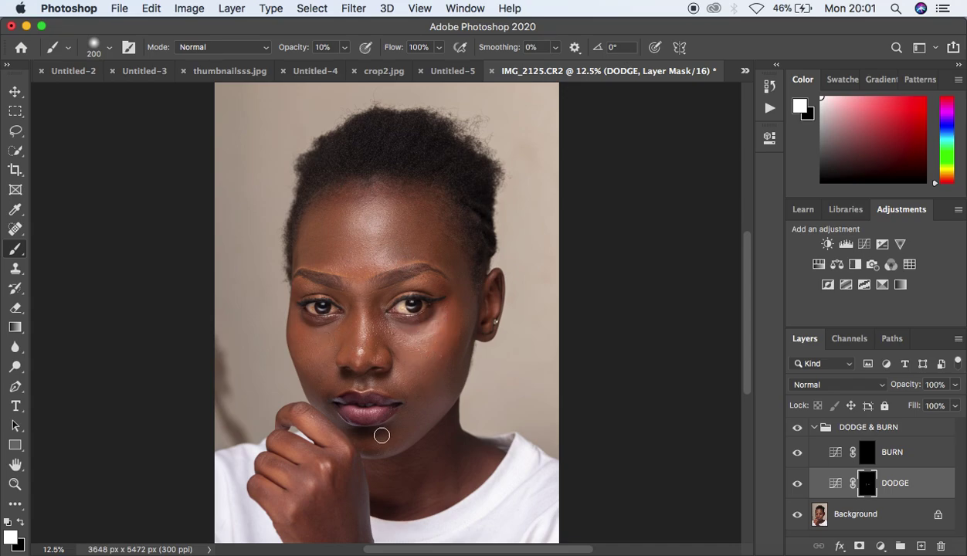
{"action": "mouse_move", "coordinate": [315, 454]}
{"action": "left_mouse_down"}
{"action": "mouse_move", "coordinate": [330, 470]}
{"action": "mouse_move", "coordinate": [313, 492]}
{"action": "left_mouse_up"}
Paint shadows on the BURN mask along the cheek and the side of the forehead with a 300-pixel brush.
{"action": "left_click", "coordinate": [843, 444]}
{"action": "mouse_move", "coordinate": [467, 320]}
{"action": "key", "text": "bracketright"}
{"action": "key", "text": "bracketright"}
{"action": "left_click_drag", "start_coordinate": [466, 320], "coordinate": [425, 389]}
{"action": "mouse_move", "coordinate": [324, 255]}
{"action": "left_mouse_down"}
{"action": "mouse_move", "coordinate": [317, 218]}
{"action": "mouse_move", "coordinate": [311, 250]}
{"action": "mouse_move", "coordinate": [315, 203]}
{"action": "left_mouse_up"}
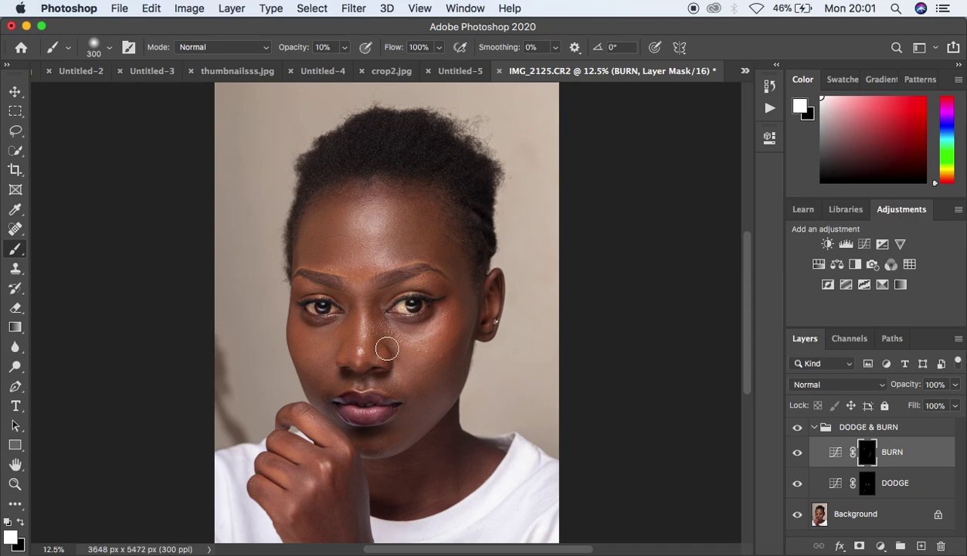
Reduce the brush to 150 pixels and paint shadows on the BURN mask beside the bridge of the nose.
{"action": "key", "text": "bracketleft"}
{"action": "key", "text": "bracketleft"}
{"action": "key", "text": "bracketleft"}
{"action": "key", "text": "bracketleft"}
{"action": "mouse_move", "coordinate": [373, 312]}
{"action": "left_mouse_down"}
{"action": "mouse_move", "coordinate": [374, 353]}
{"action": "mouse_move", "coordinate": [373, 312]}
{"action": "mouse_move", "coordinate": [372, 345]}
{"action": "mouse_move", "coordinate": [353, 312]}
{"action": "mouse_move", "coordinate": [349, 345]}
{"action": "mouse_move", "coordinate": [347, 305]}
{"action": "left_mouse_up"}
Compare the portrait repeatedly with the DODGE & BURN group hidden and shown.
{"action": "left_click", "coordinate": [796, 426]}
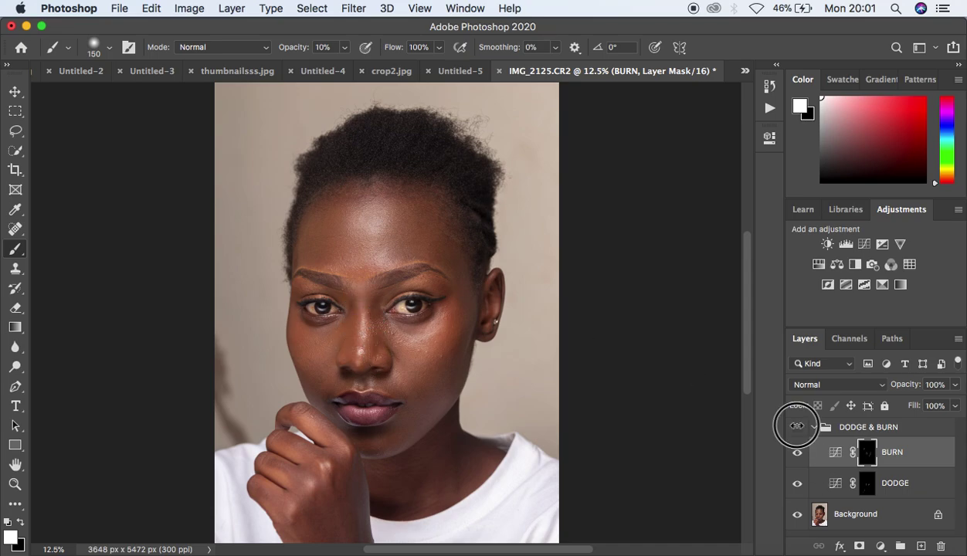
{"action": "left_click", "coordinate": [796, 426]}
{"action": "left_click", "coordinate": [796, 427]}
{"action": "left_click", "coordinate": [797, 429]}
{"action": "left_click", "coordinate": [797, 428]}
{"action": "left_click", "coordinate": [797, 427]}
{"action": "left_click", "coordinate": [796, 428]}
{"action": "left_click", "coordinate": [797, 428]}
{"action": "left_click", "coordinate": [797, 428]}
{"action": "left_click", "coordinate": [797, 428]}
{"action": "left_click", "coordinate": [797, 427]}
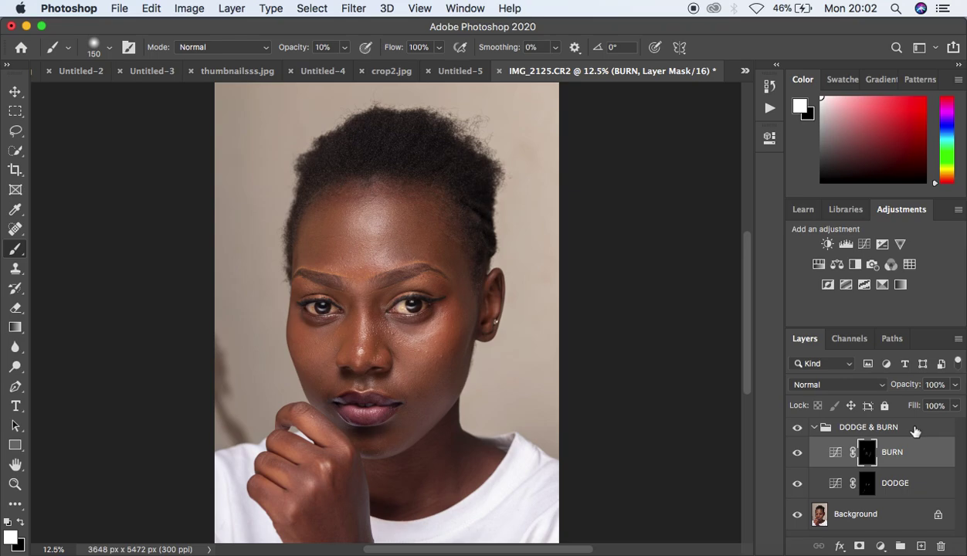
Delete the DODGE & BURN group and play the DARKEN BLACKS action on the portrait.
{"action": "left_click", "coordinate": [915, 429]}
{"action": "key", "text": "Delete"}
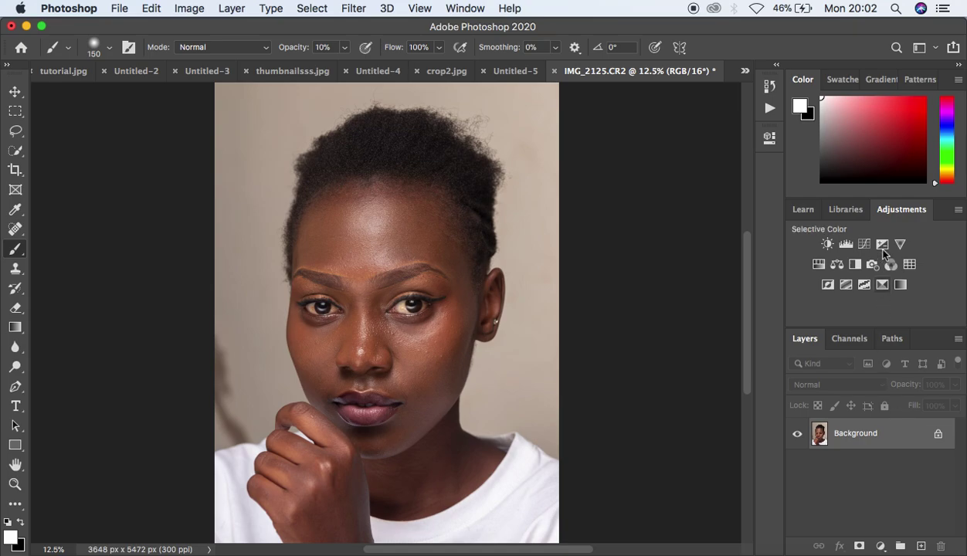
{"action": "left_click", "coordinate": [770, 110]}
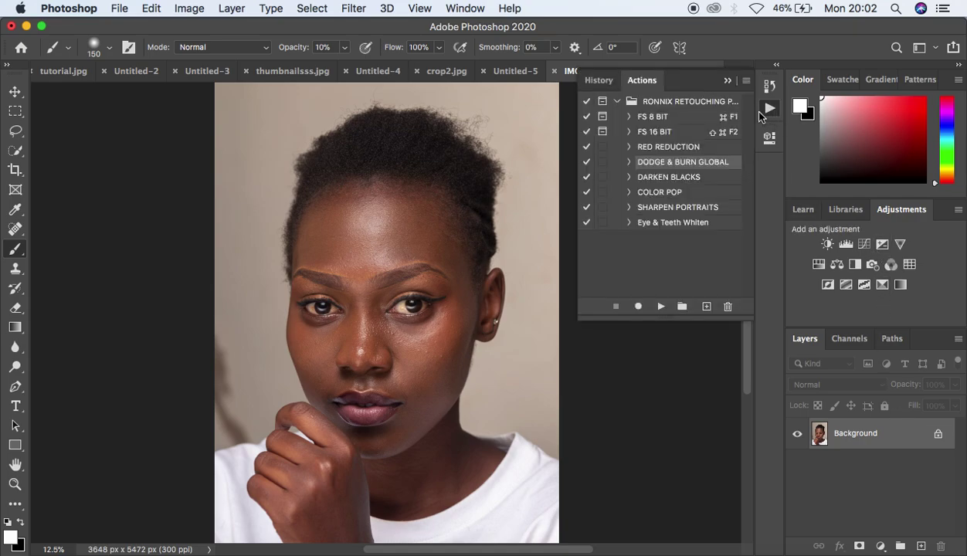
{"action": "left_click", "coordinate": [675, 181]}
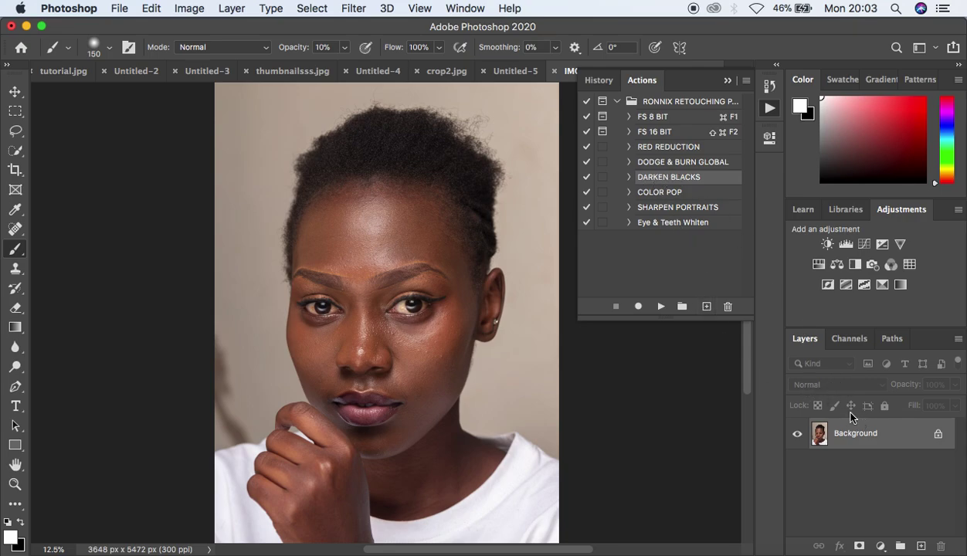
{"action": "left_click", "coordinate": [661, 306]}
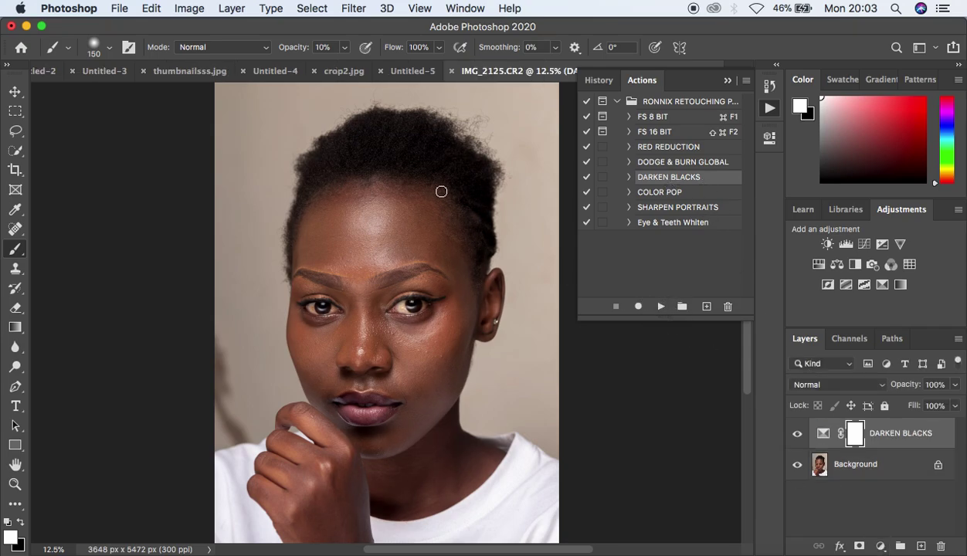
Examine the hair and face closely with the DARKEN BLACKS layer hidden and shown.
{"action": "key", "text": "super+equal"}
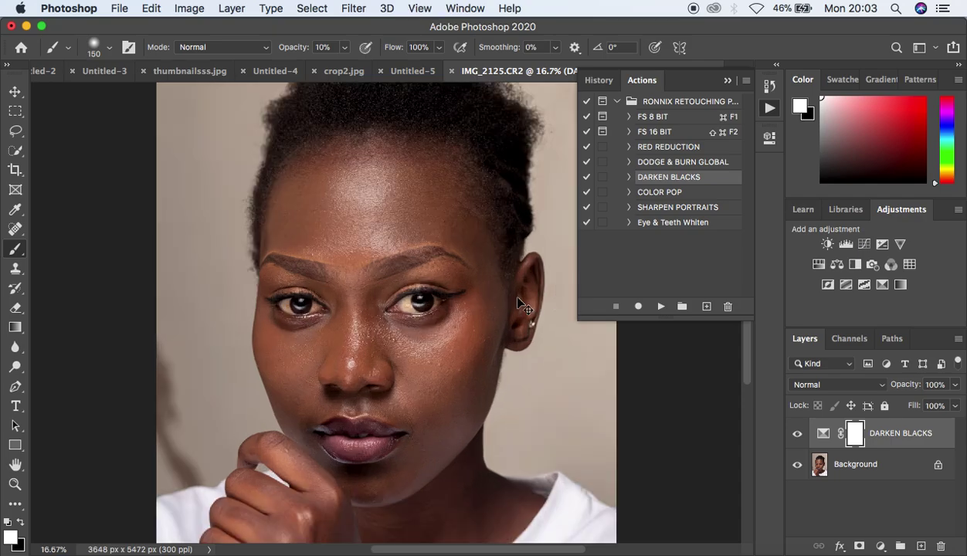
{"action": "left_click", "coordinate": [797, 434]}
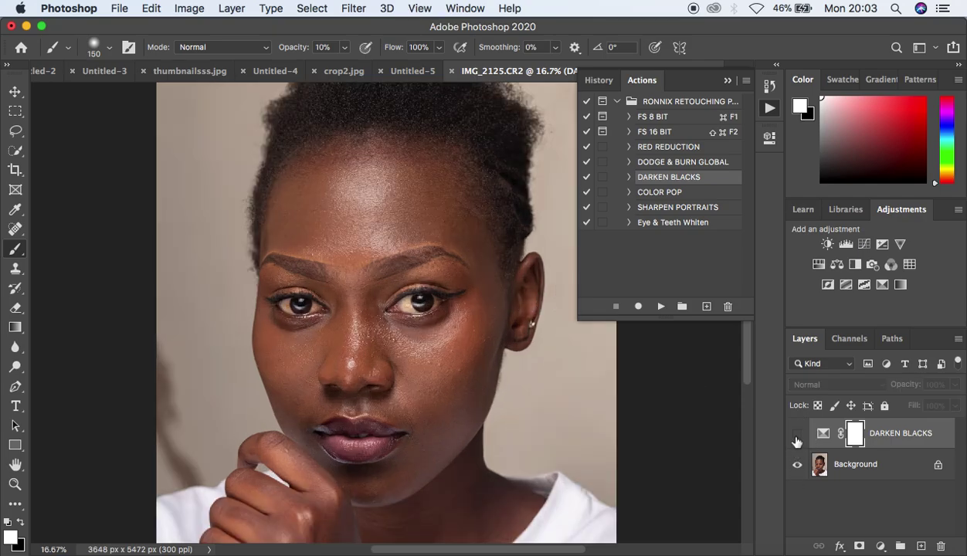
{"action": "left_click", "coordinate": [796, 436]}
{"action": "left_click", "coordinate": [796, 435]}
{"action": "left_click", "coordinate": [796, 435]}
{"action": "left_click", "coordinate": [796, 435]}
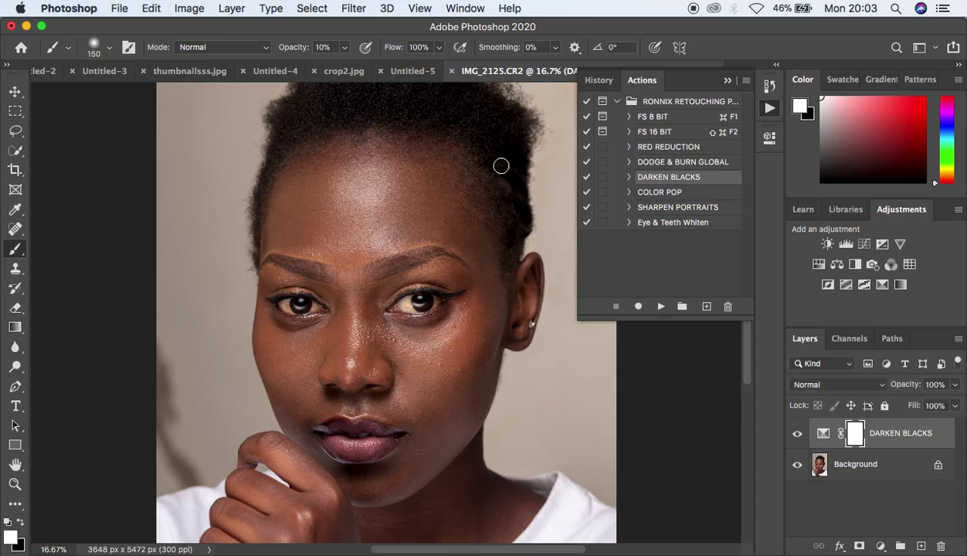
{"action": "left_click", "coordinate": [797, 436]}
{"action": "left_click", "coordinate": [797, 437]}
Lower the DARKEN BLACKS layer's opacity to 60% and compare the portrait with the layer hidden and shown.
{"action": "left_click", "coordinate": [956, 385]}
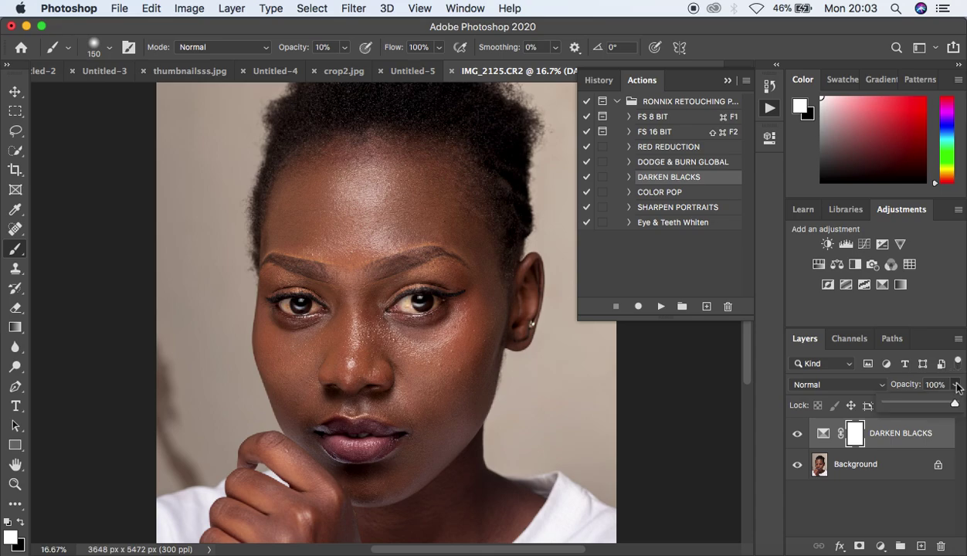
{"action": "left_click_drag", "start_coordinate": [955, 402], "coordinate": [926, 403]}
{"action": "left_click", "coordinate": [795, 436]}
{"action": "left_click", "coordinate": [795, 437]}
{"action": "left_click", "coordinate": [794, 437]}
{"action": "left_click", "coordinate": [794, 438]}
{"action": "left_click", "coordinate": [794, 438]}
{"action": "left_click", "coordinate": [794, 438]}
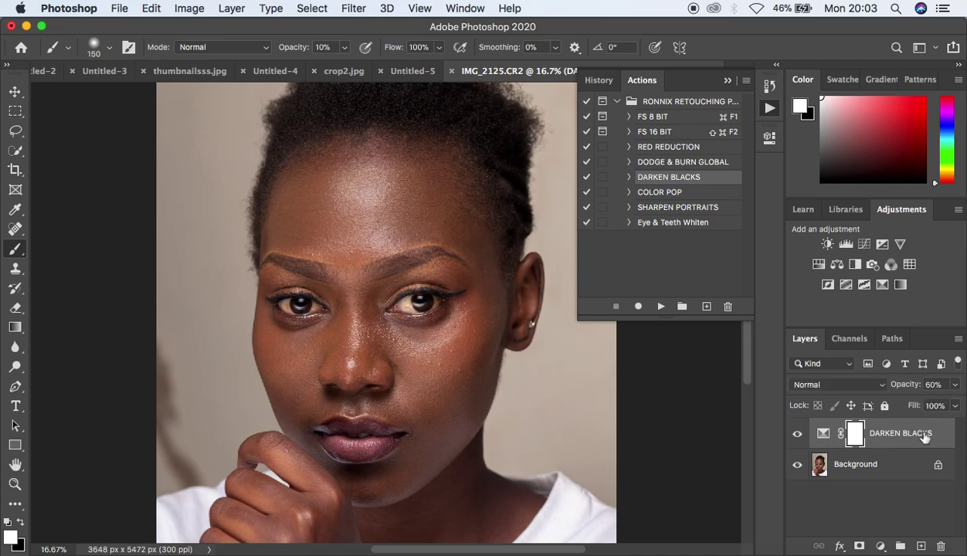
Delete the DARKEN BLACKS layer and play the COLOR POP action on the whole portrait.
{"action": "key", "text": "BackSpace"}
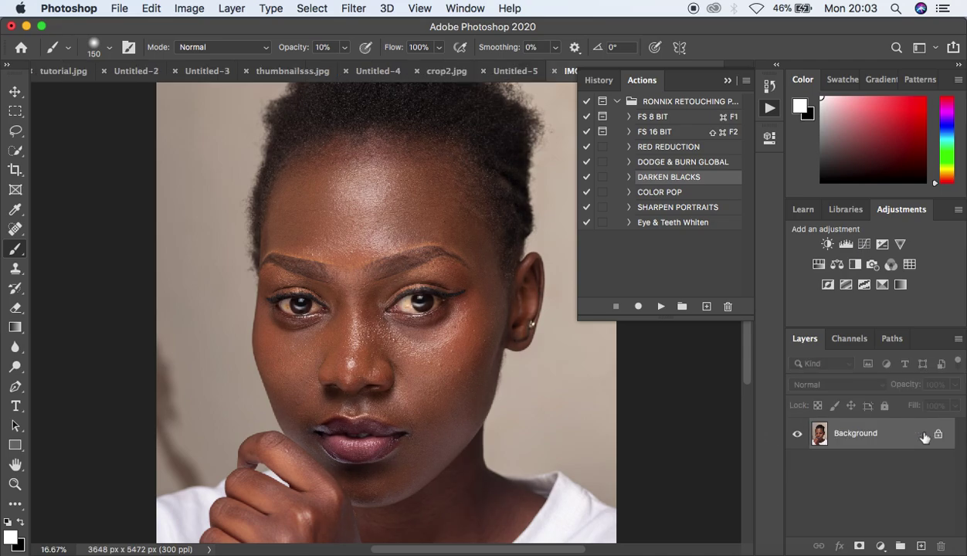
{"action": "left_click", "coordinate": [649, 195]}
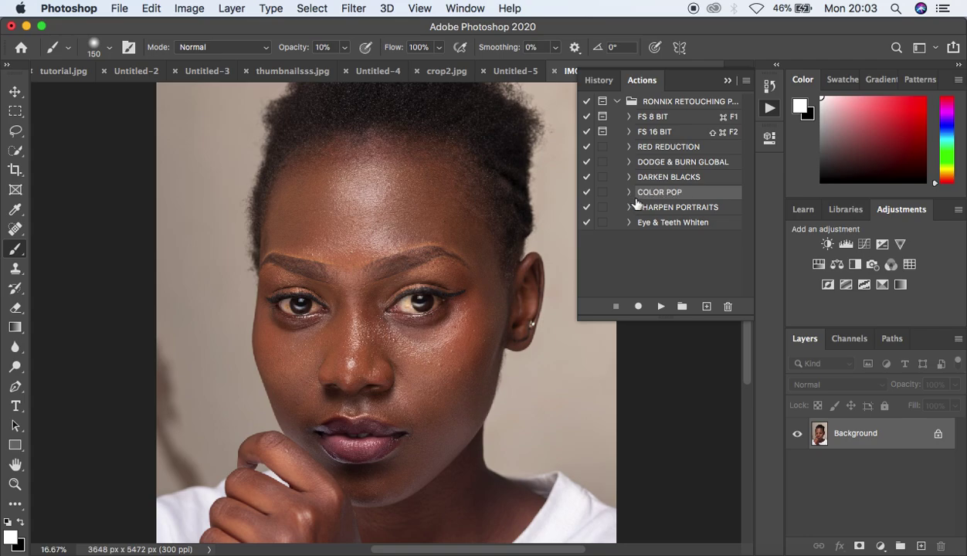
{"action": "key", "text": "super+minus"}
{"action": "key", "text": "super+minus"}
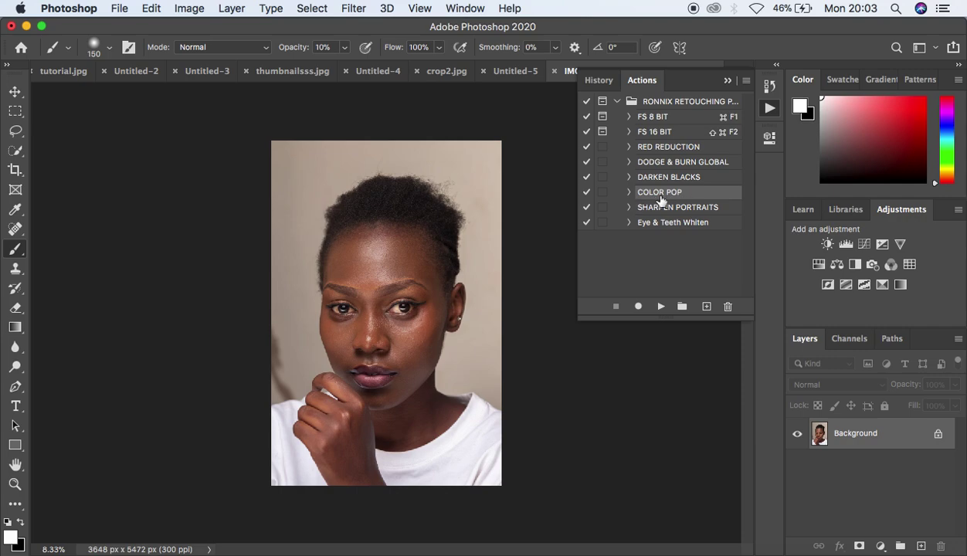
{"action": "left_click", "coordinate": [661, 307]}
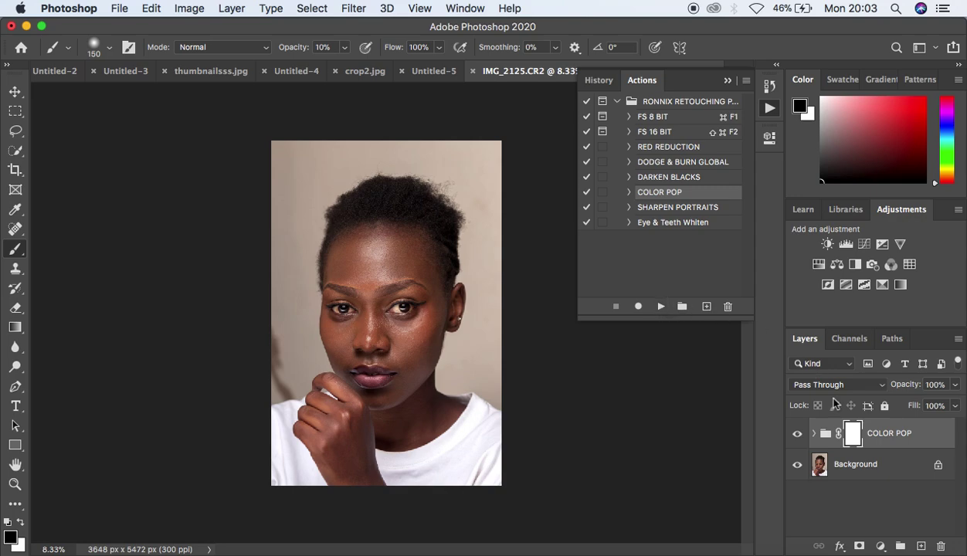
Compare the portrait repeatedly with the COLOR POP group hidden and shown.
{"action": "left_click", "coordinate": [797, 434]}
{"action": "left_click", "coordinate": [797, 434]}
{"action": "left_click", "coordinate": [797, 436]}
{"action": "left_click", "coordinate": [796, 437]}
{"action": "left_click", "coordinate": [796, 436]}
{"action": "left_click", "coordinate": [797, 437]}
Reduce the COLOR POP group's opacity and check the softened effect by hiding and showing the group.
{"action": "left_click", "coordinate": [956, 384]}
{"action": "left_click_drag", "start_coordinate": [938, 404], "coordinate": [924, 403]}
{"action": "left_click", "coordinate": [797, 434]}
{"action": "left_click", "coordinate": [797, 436]}
{"action": "left_click", "coordinate": [797, 434]}
Delete the COLOR POP group and play the SHARPEN PORTRAITS action on the portrait.
{"action": "left_click_drag", "start_coordinate": [932, 438], "coordinate": [942, 546]}
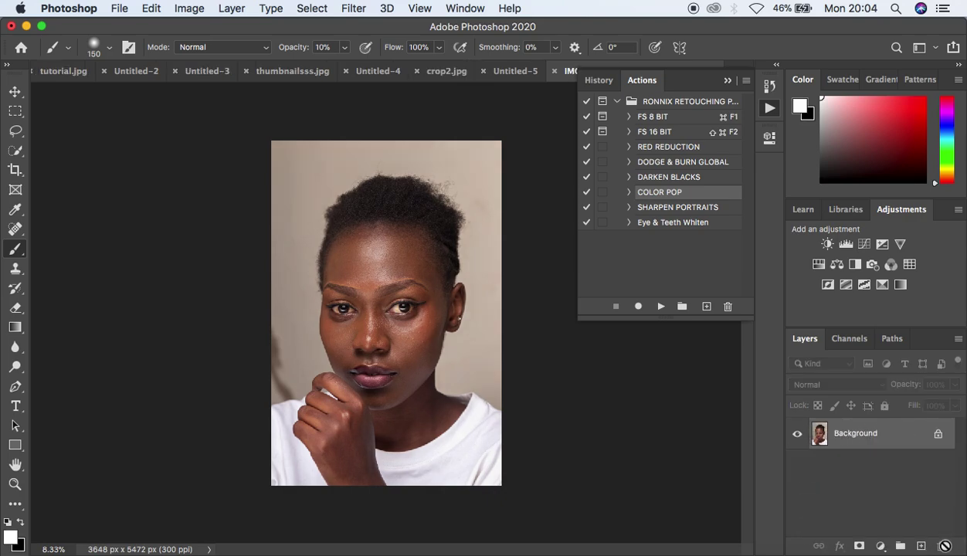
{"action": "key", "text": "super+equal"}
{"action": "key", "text": "super+equal"}
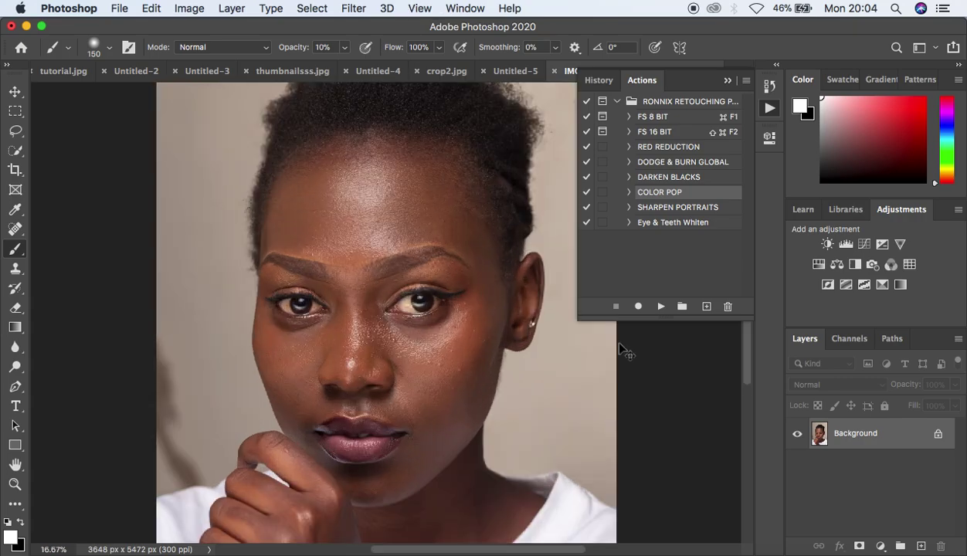
{"action": "key", "text": "super+minus"}
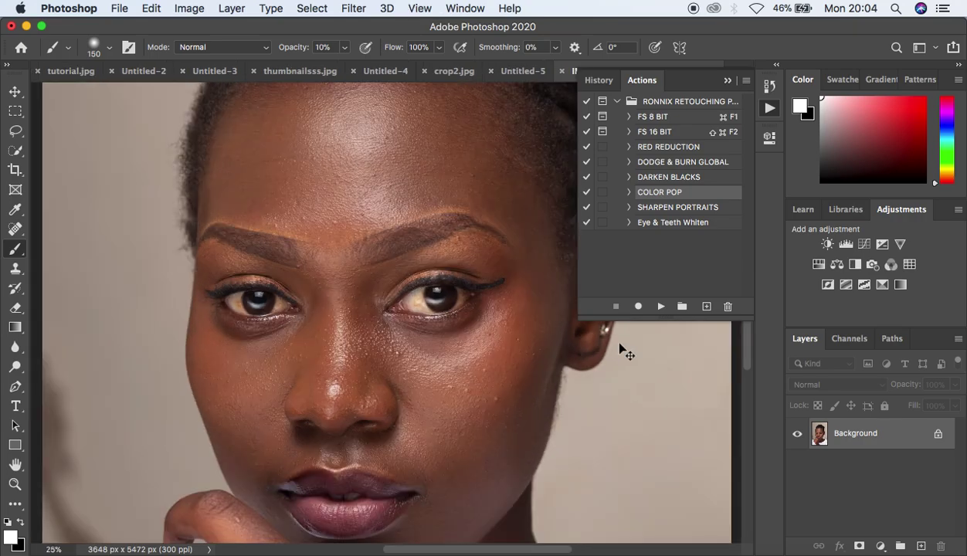
{"action": "key", "text": "super+equal"}
{"action": "left_click", "coordinate": [664, 208]}
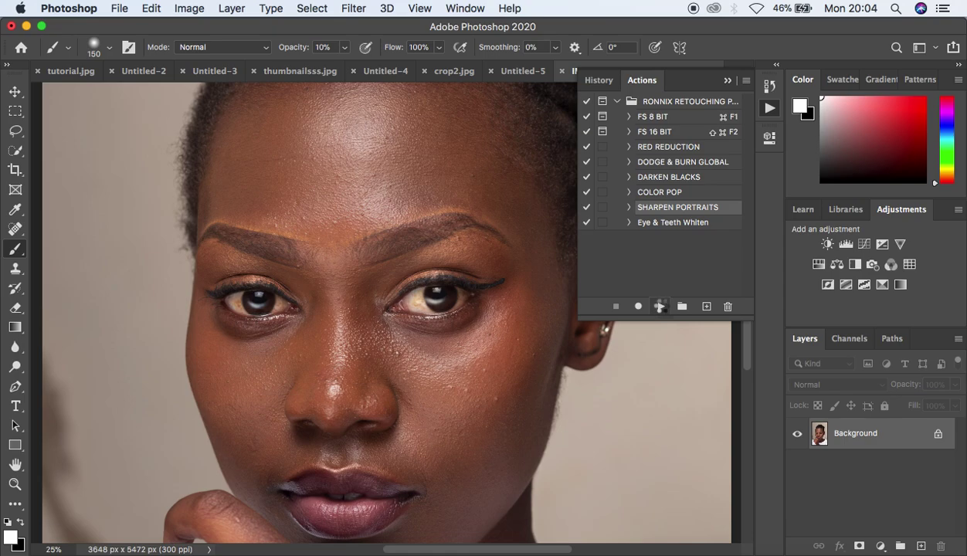
{"action": "left_click", "coordinate": [660, 306]}
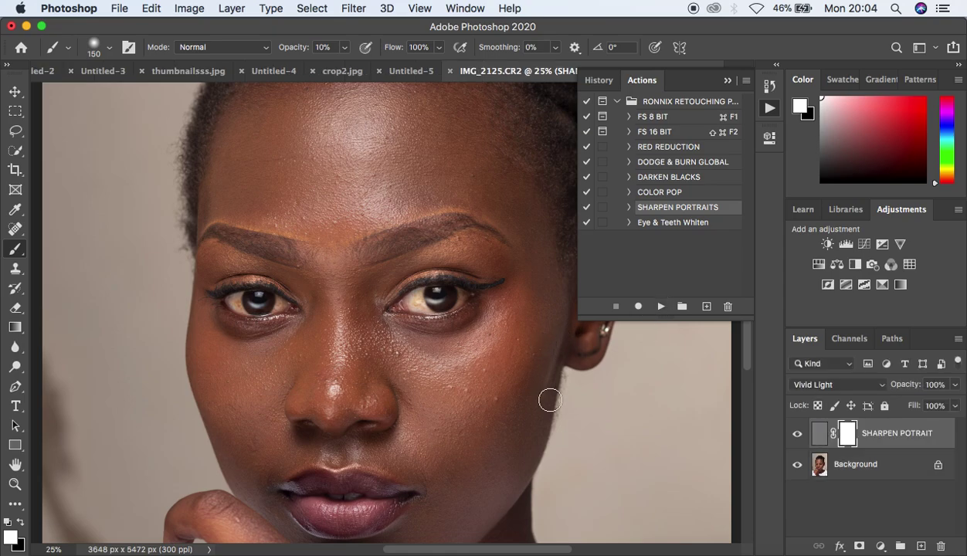
Examine the sharpened skin and facial details of the portrait at several magnifications.
{"action": "key", "text": "super+equal"}
{"action": "key", "text": "super+equal"}
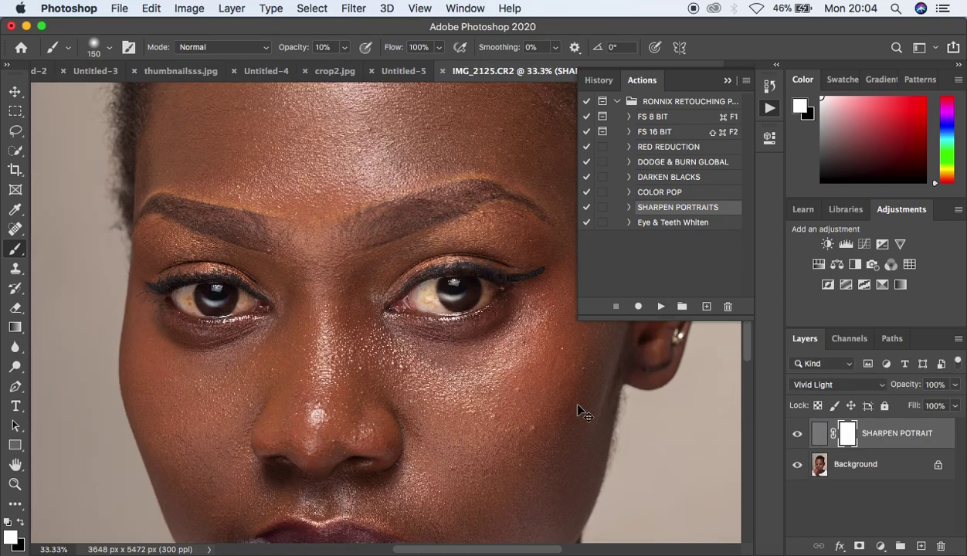
{"action": "key", "text": "super+minus"}
{"action": "key", "text": "super+minus"}
{"action": "key", "text": "super+minus"}
{"action": "key", "text": "super+minus"}
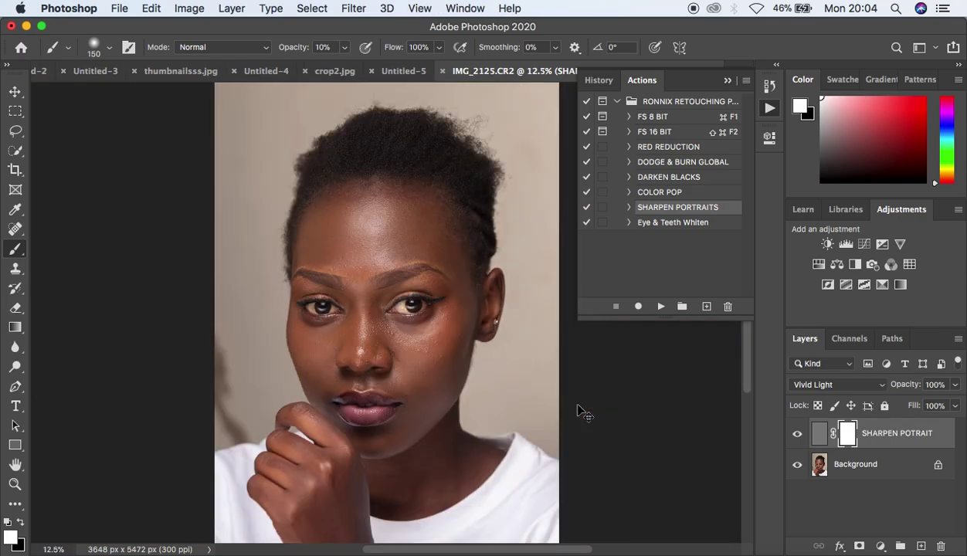
{"action": "key", "text": "super+equal"}
{"action": "key", "text": "super+equal"}
{"action": "key", "text": "super+equal"}
{"action": "key", "text": "super+minus"}
{"action": "key", "text": "super+minus"}
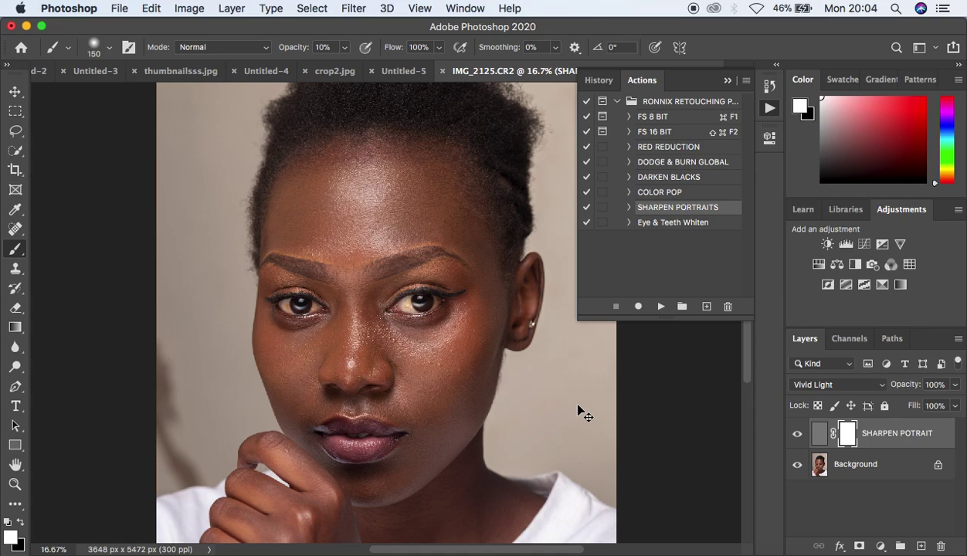
{"action": "key", "text": "super+equal"}
{"action": "key", "text": "super+equal"}
{"action": "key", "text": "super+minus"}
Compare the face with the SHARPEN POTRAIT layer hidden and shown, then review the sharpening up close and from afar.
{"action": "left_click", "coordinate": [797, 435]}
{"action": "left_click", "coordinate": [797, 434]}
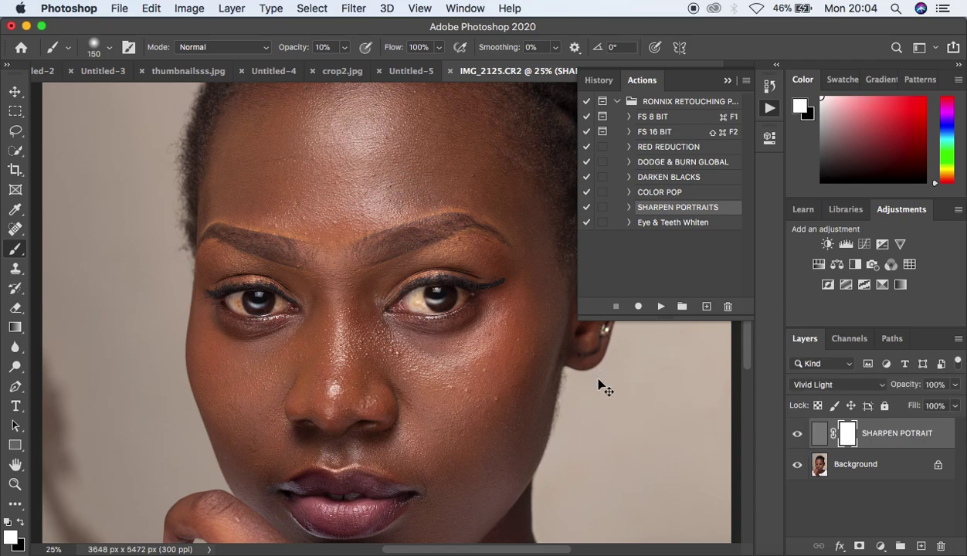
{"action": "key", "text": "super+minus"}
{"action": "key", "text": "super+minus"}
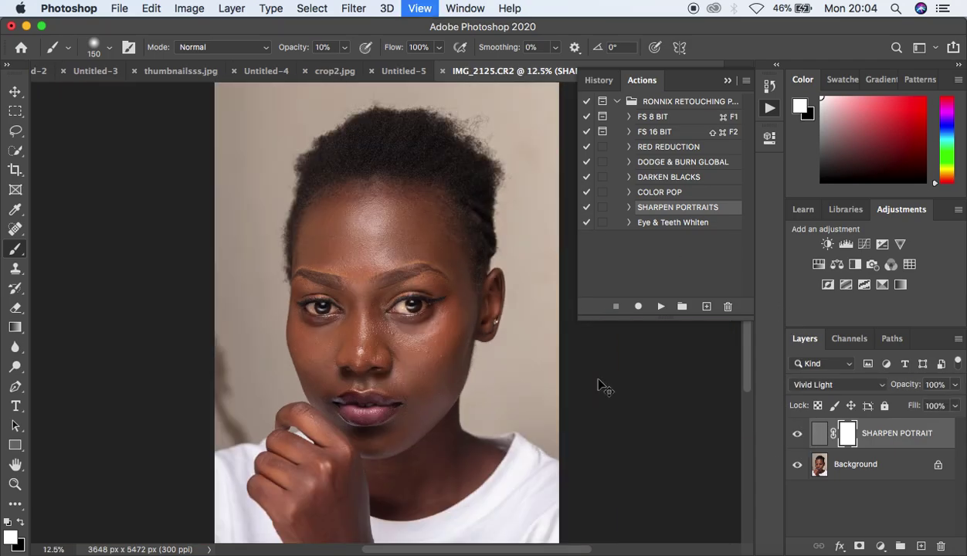
{"action": "key", "text": "super+plus"}
{"action": "key", "text": "super+plus"}
{"action": "key", "text": "super+minus"}
{"action": "key", "text": "super+minus"}
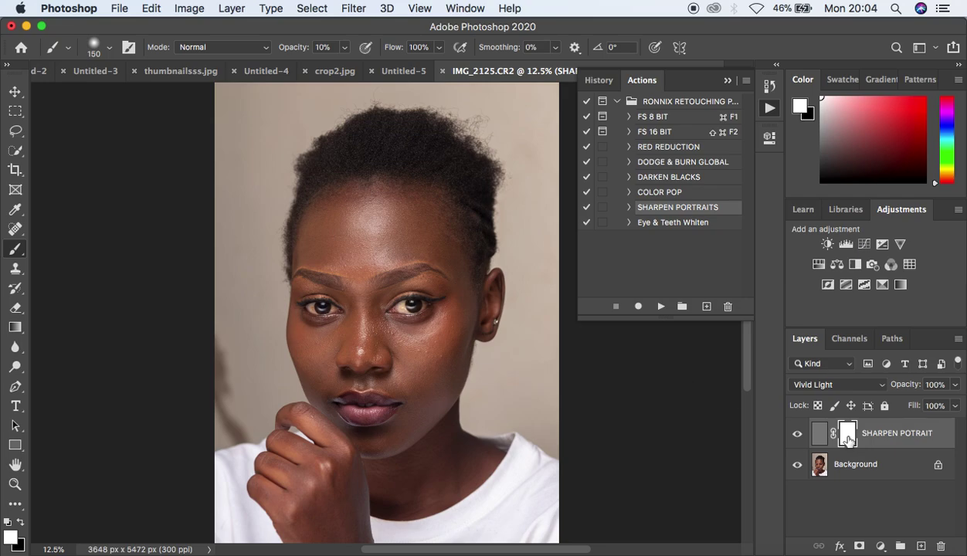
Invert the SHARPEN POTRAIT layer mask to black and raise the brush opacity to 100%.
{"action": "key", "text": "super+i"}
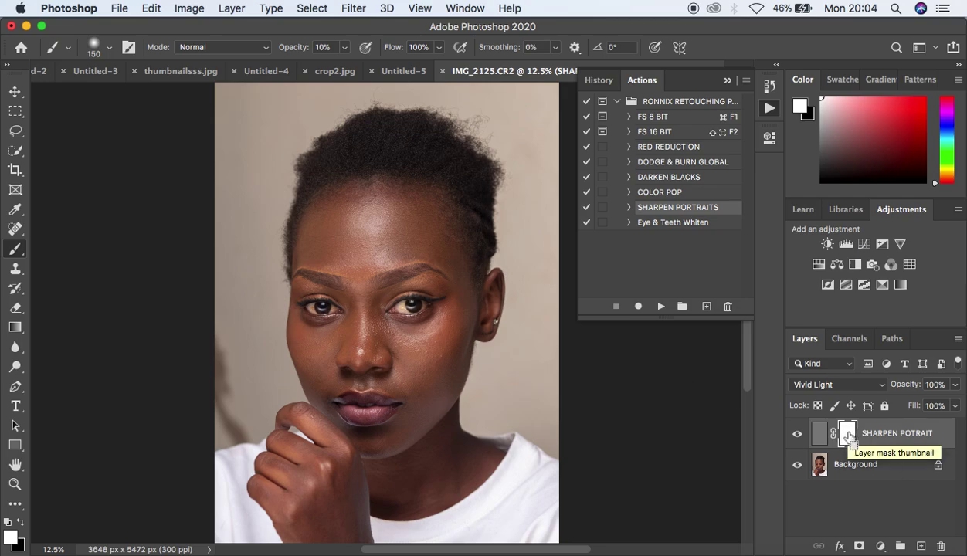
{"action": "key", "text": "super+i"}
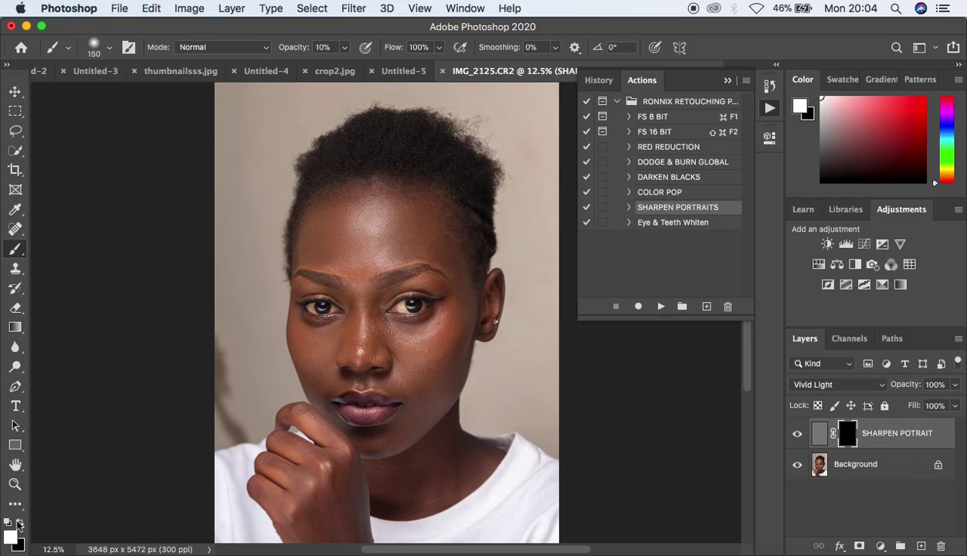
{"action": "left_click", "coordinate": [344, 47]}
{"action": "left_click_drag", "start_coordinate": [344, 63], "coordinate": [444, 72]}
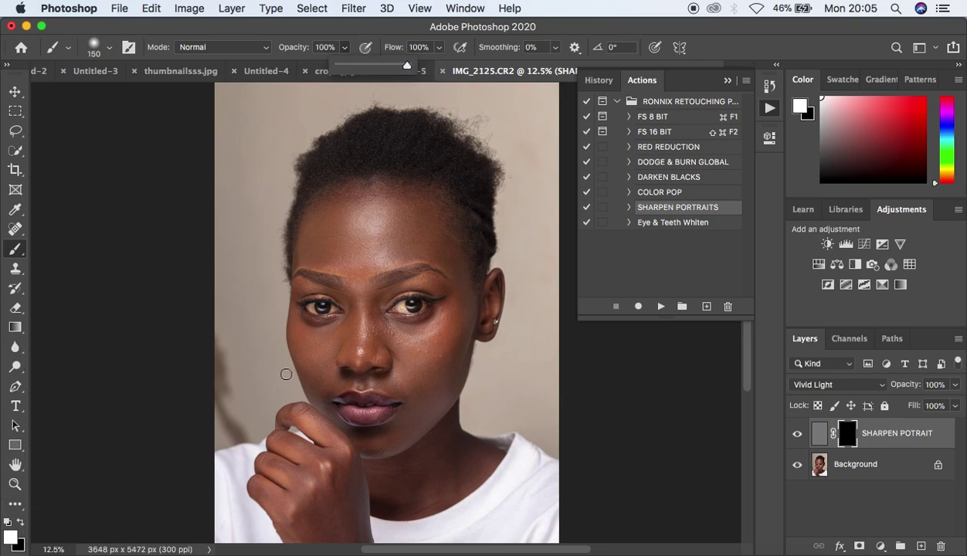
Enlarge the brush to 600 pixels and paint white over the face on the SHARPEN POTRAIT mask.
{"action": "key", "text": "bracketright"}
{"action": "key", "text": "bracketright"}
{"action": "key", "text": "bracketright"}
{"action": "key", "text": "bracketright"}
{"action": "key", "text": "bracketright"}
{"action": "key", "text": "bracketright"}
{"action": "key", "text": "bracketright"}
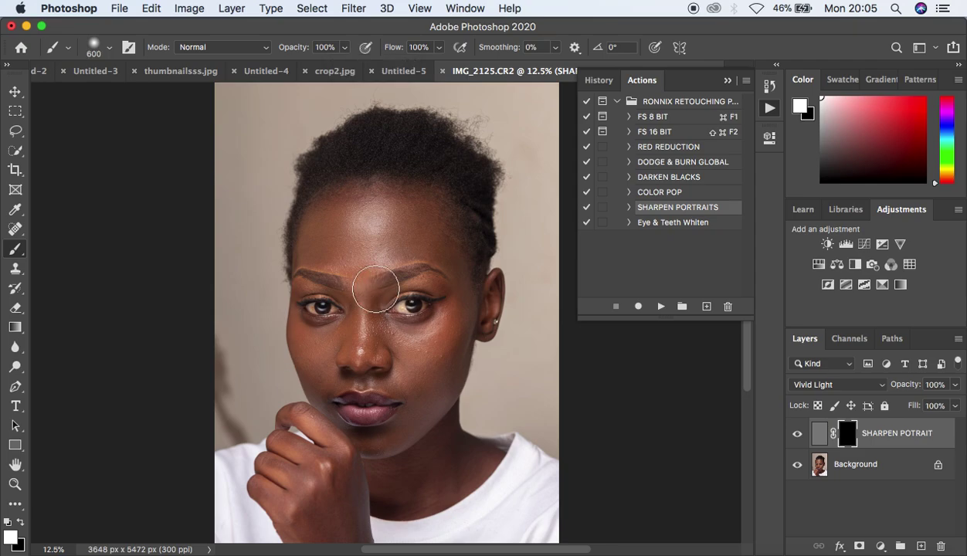
{"action": "mouse_move", "coordinate": [323, 240]}
{"action": "left_mouse_down"}
{"action": "mouse_move", "coordinate": [398, 227]}
{"action": "mouse_move", "coordinate": [382, 225]}
{"action": "mouse_move", "coordinate": [433, 239]}
{"action": "mouse_move", "coordinate": [408, 228]}
{"action": "mouse_move", "coordinate": [447, 259]}
{"action": "mouse_move", "coordinate": [466, 318]}
{"action": "mouse_move", "coordinate": [458, 313]}
{"action": "mouse_move", "coordinate": [427, 362]}
{"action": "mouse_move", "coordinate": [363, 341]}
{"action": "mouse_move", "coordinate": [312, 351]}
{"action": "mouse_move", "coordinate": [357, 348]}
{"action": "mouse_move", "coordinate": [362, 310]}
{"action": "mouse_move", "coordinate": [364, 334]}
{"action": "mouse_move", "coordinate": [338, 249]}
{"action": "mouse_move", "coordinate": [395, 240]}
{"action": "mouse_move", "coordinate": [372, 225]}
{"action": "mouse_move", "coordinate": [376, 214]}
{"action": "mouse_move", "coordinate": [429, 230]}
{"action": "mouse_move", "coordinate": [471, 304]}
{"action": "mouse_move", "coordinate": [469, 295]}
{"action": "mouse_move", "coordinate": [451, 358]}
{"action": "mouse_move", "coordinate": [457, 334]}
{"action": "mouse_move", "coordinate": [396, 444]}
{"action": "mouse_move", "coordinate": [383, 369]}
{"action": "left_mouse_up"}
Inspect the masked sharpening on the face up close with the SHARPEN POTRAIT layer hidden and shown.
{"action": "key", "text": "super+equal"}
{"action": "key", "text": "super+equal"}
{"action": "key", "text": "super+equal"}
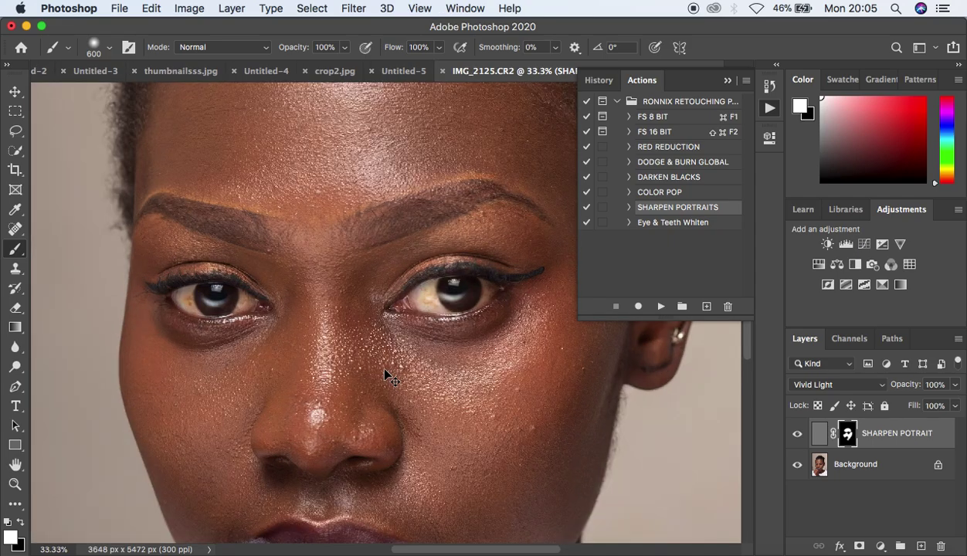
{"action": "left_click", "coordinate": [796, 435]}
{"action": "left_click", "coordinate": [796, 437]}
{"action": "key", "text": "super+minus"}
{"action": "key", "text": "super+minus"}
{"action": "key", "text": "super+minus"}
{"action": "key", "text": "super+minus"}
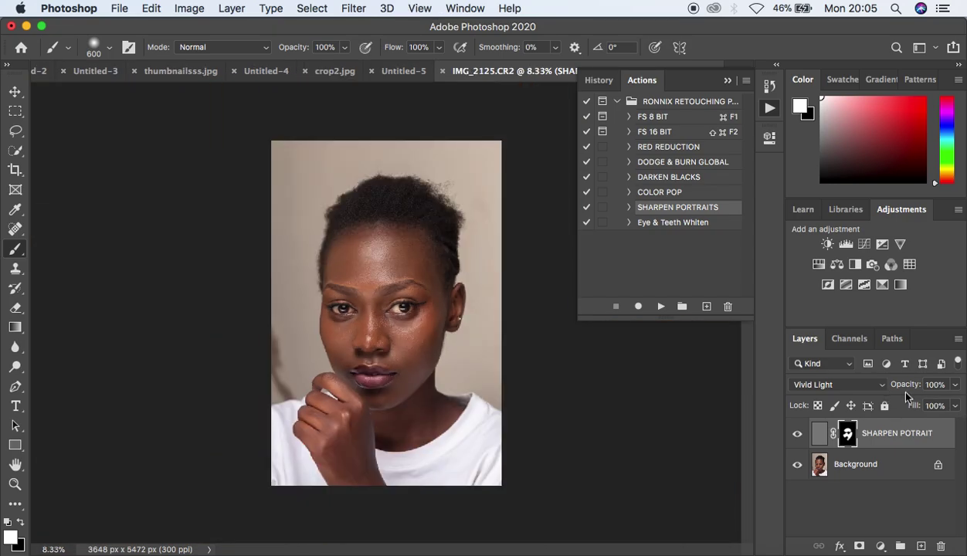
Try the SHARPEN POTRAIT layer at 63% opacity and return it to 100%.
{"action": "left_click", "coordinate": [955, 387]}
{"action": "left_click_drag", "start_coordinate": [955, 402], "coordinate": [929, 405]}
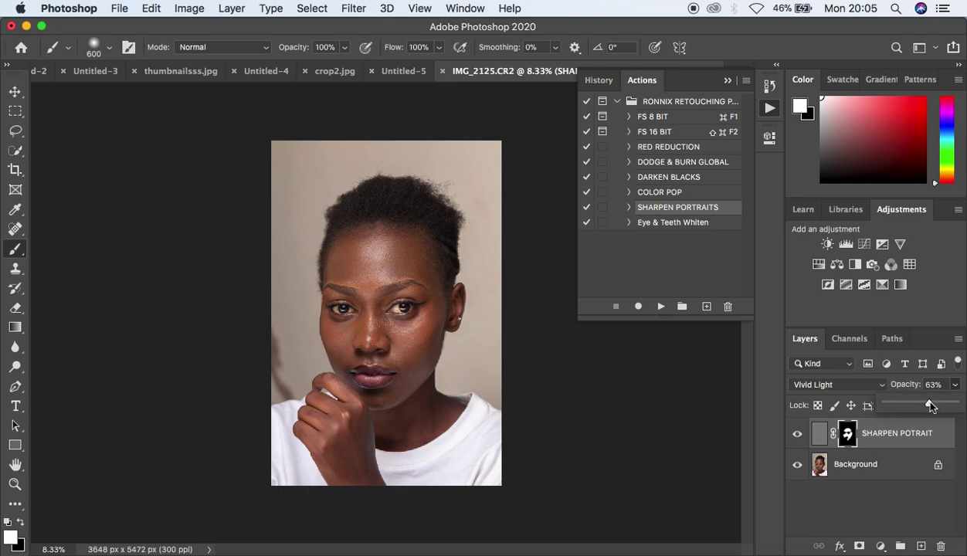
{"action": "left_click_drag", "start_coordinate": [930, 405], "coordinate": [962, 402]}
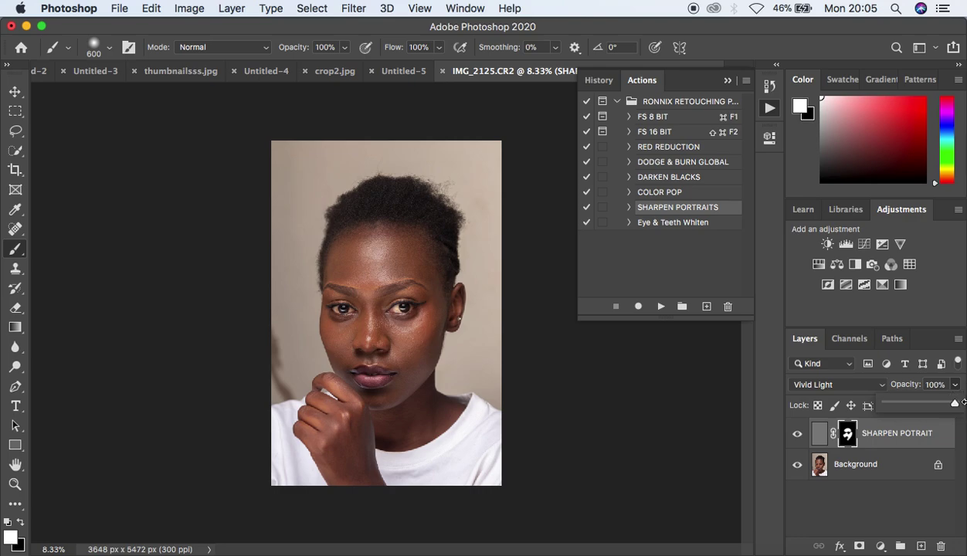
Delete the SHARPEN POTRAIT layer and play the Eye & Teeth Whiten action on the portrait.
{"action": "left_click", "coordinate": [942, 442]}
{"action": "key", "text": "Delete"}
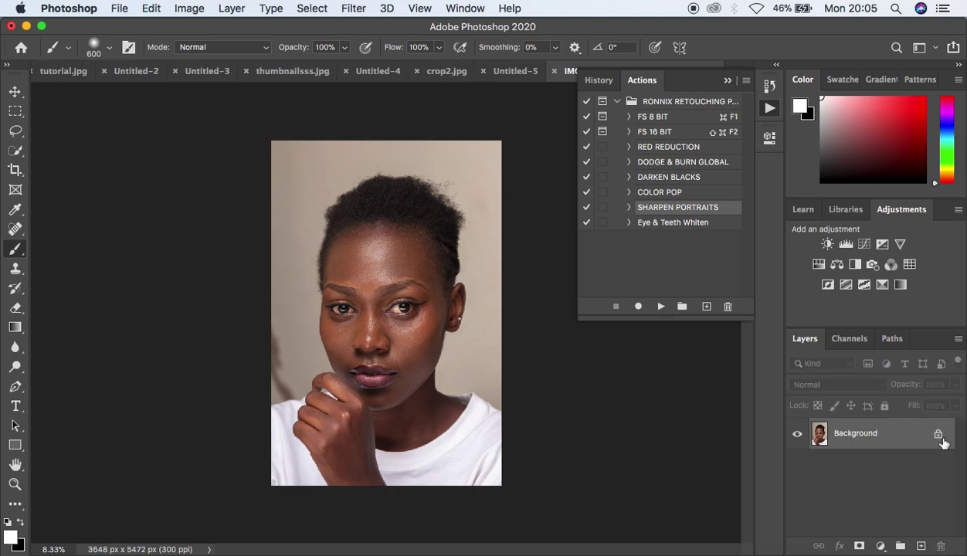
{"action": "key", "text": "super+equal"}
{"action": "key", "text": "super+equal"}
{"action": "key", "text": "super+equal"}
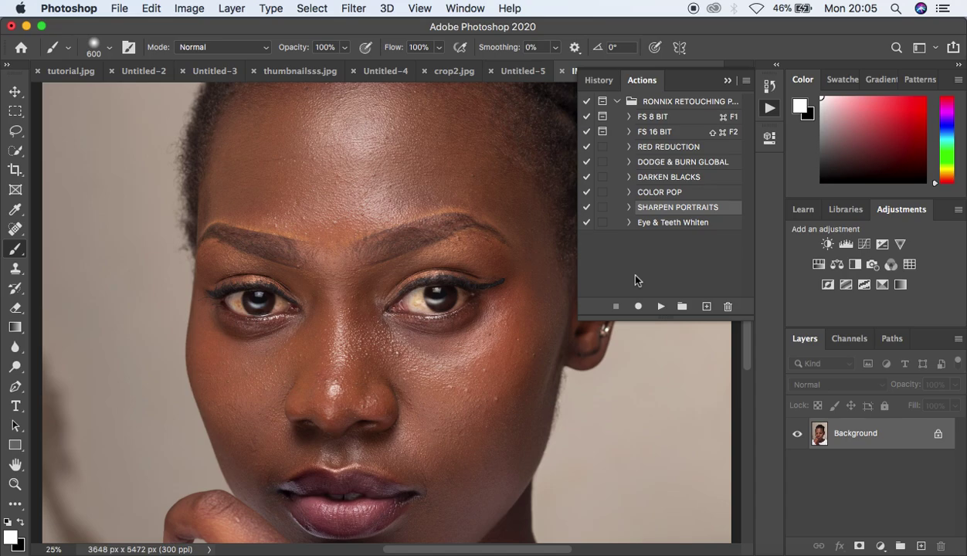
{"action": "left_click", "coordinate": [672, 224]}
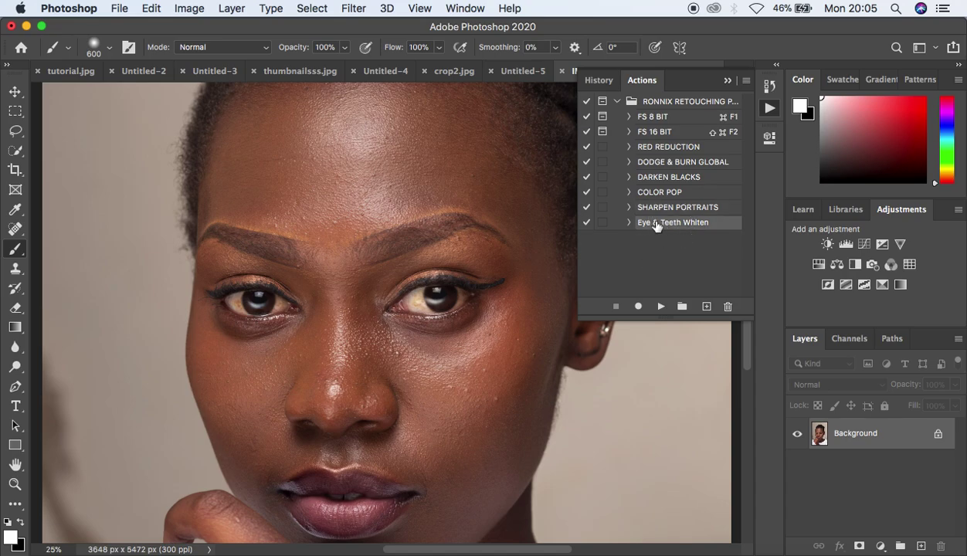
{"action": "left_click", "coordinate": [660, 307]}
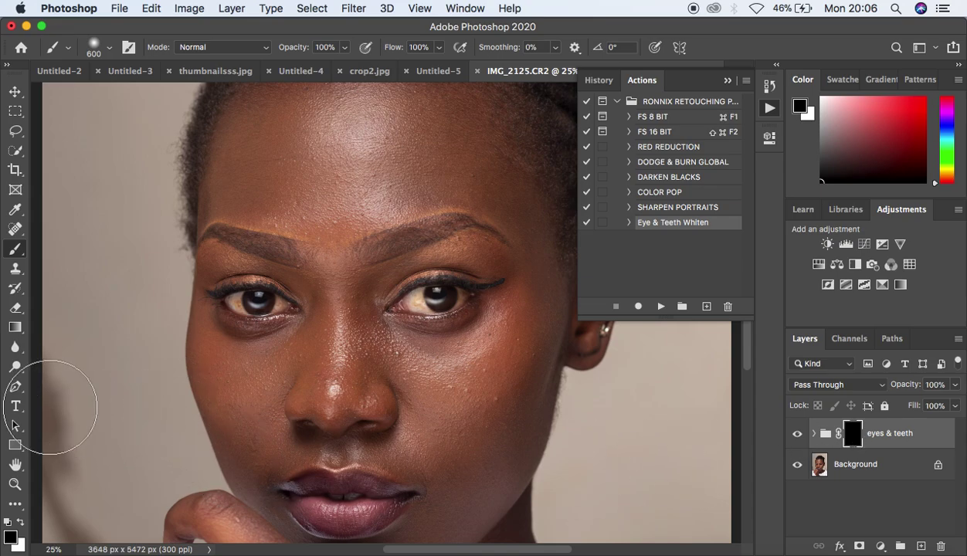
Clear the actions list from the canvas and ready the Brush Tool with white as the foreground color.
{"action": "left_click", "coordinate": [727, 81]}
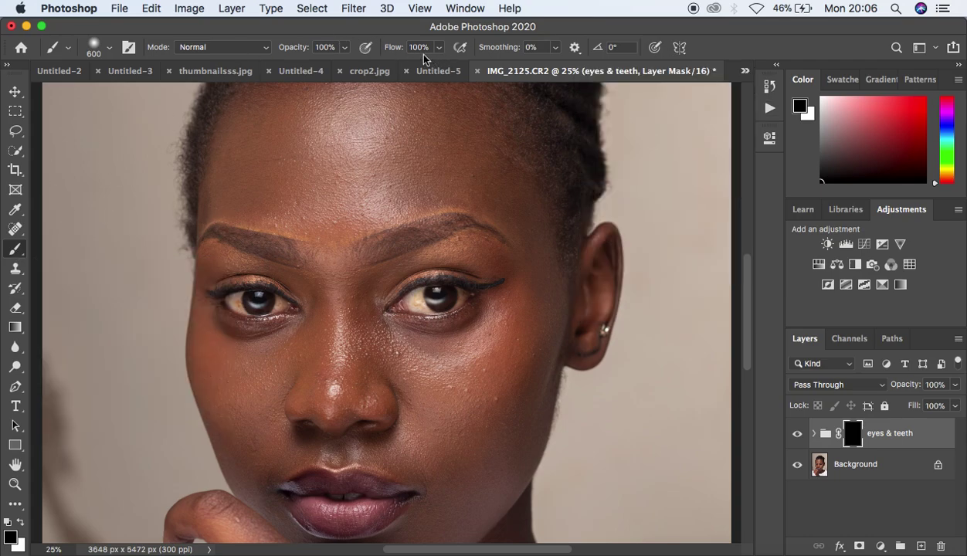
{"action": "right_click", "coordinate": [18, 249]}
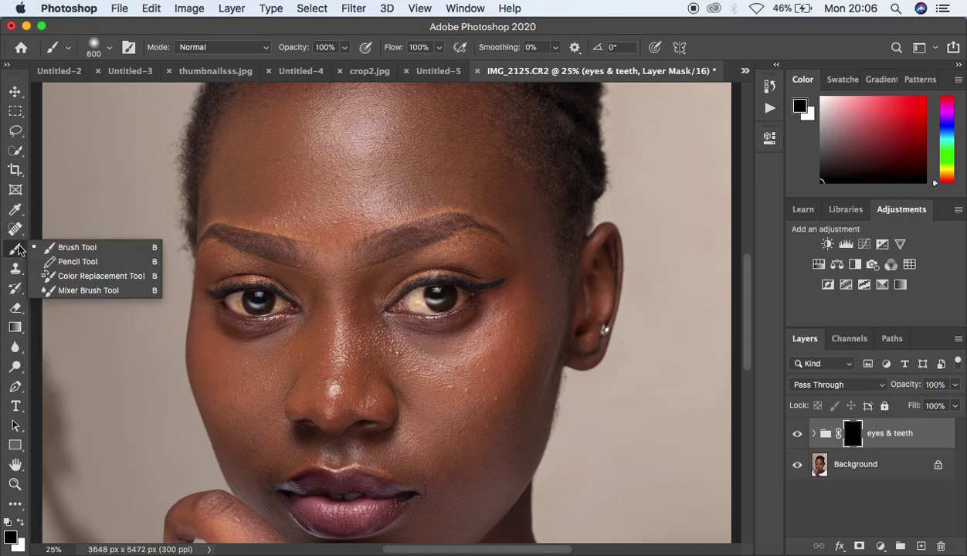
{"action": "left_click", "coordinate": [66, 253]}
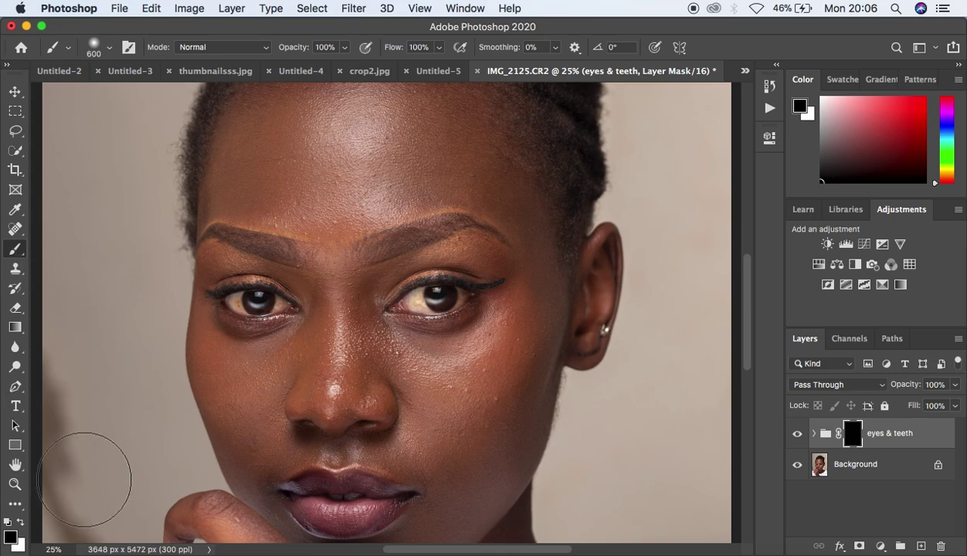
{"action": "left_click", "coordinate": [21, 523]}
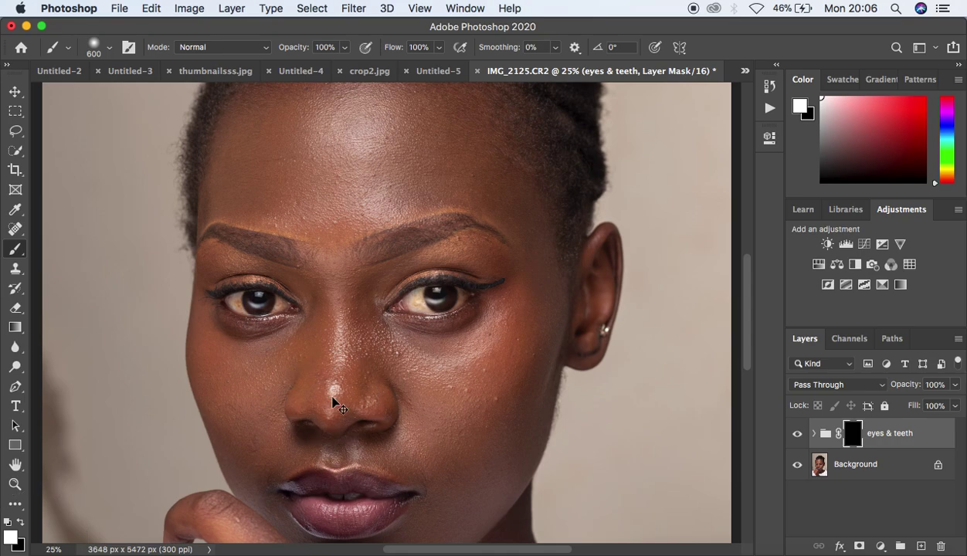
Paint white with a small soft 30 px brush on the eyes & teeth mask over the whites of both eyes and the visible teeth.
{"action": "key", "text": "super+equal"}
{"action": "key", "text": "super+equal"}
{"action": "key", "text": "bracketleft"}
{"action": "key", "text": "bracketleft"}
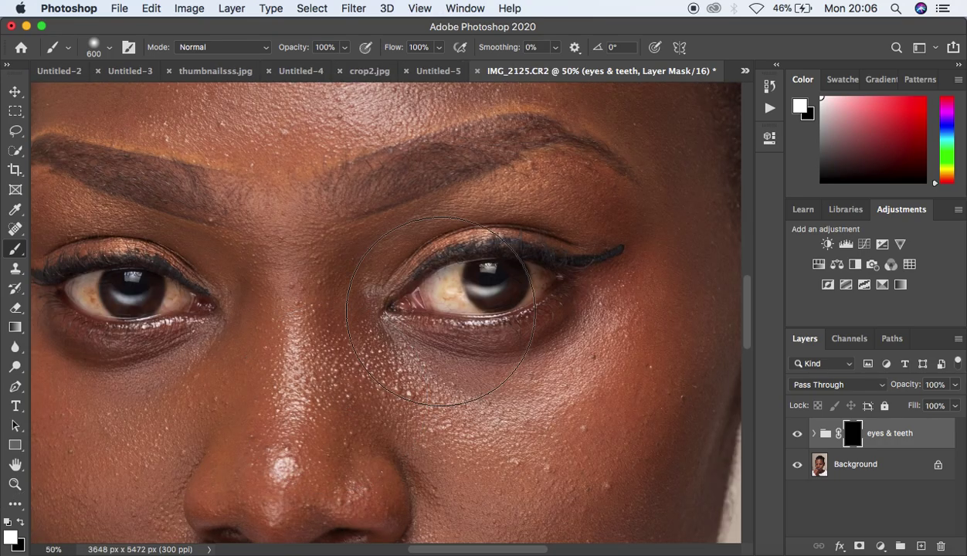
{"action": "key", "text": "bracketleft"}
{"action": "key", "text": "bracketleft"}
{"action": "key", "text": "bracketleft"}
{"action": "key", "text": "bracketleft"}
{"action": "key", "text": "bracketleft"}
{"action": "key", "text": "bracketleft"}
{"action": "key", "text": "bracketleft"}
{"action": "key", "text": "bracketleft"}
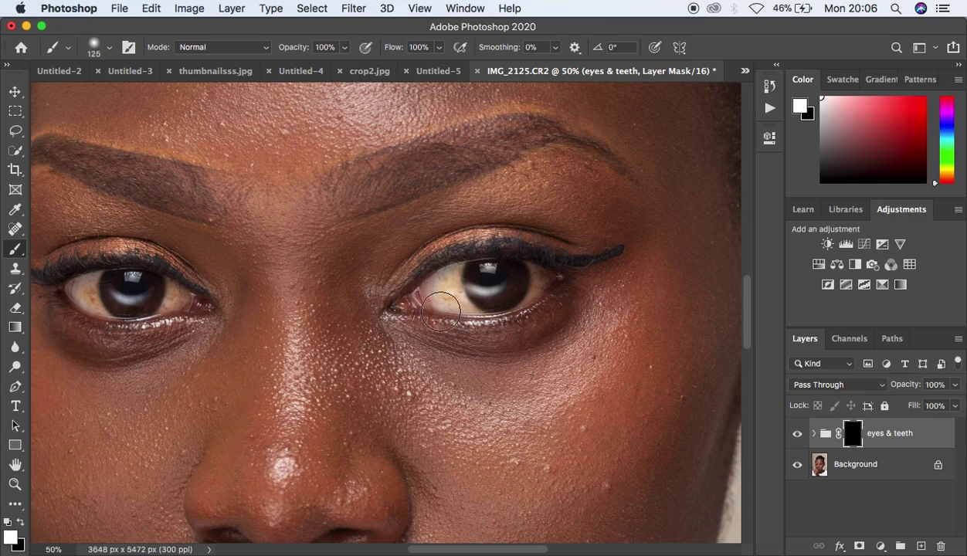
{"action": "key", "text": "bracketleft"}
{"action": "key", "text": "bracketleft"}
{"action": "key", "text": "bracketleft"}
{"action": "mouse_move", "coordinate": [458, 276]}
{"action": "left_mouse_down"}
{"action": "mouse_move", "coordinate": [469, 303]}
{"action": "mouse_move", "coordinate": [458, 304]}
{"action": "mouse_move", "coordinate": [446, 276]}
{"action": "mouse_move", "coordinate": [454, 271]}
{"action": "mouse_move", "coordinate": [440, 293]}
{"action": "mouse_move", "coordinate": [460, 303]}
{"action": "mouse_move", "coordinate": [437, 282]}
{"action": "mouse_move", "coordinate": [477, 308]}
{"action": "mouse_move", "coordinate": [456, 286]}
{"action": "mouse_move", "coordinate": [461, 271]}
{"action": "mouse_move", "coordinate": [450, 291]}
{"action": "mouse_move", "coordinate": [469, 308]}
{"action": "mouse_move", "coordinate": [457, 304]}
{"action": "mouse_move", "coordinate": [460, 268]}
{"action": "mouse_move", "coordinate": [461, 289]}
{"action": "mouse_move", "coordinate": [495, 288]}
{"action": "mouse_move", "coordinate": [529, 267]}
{"action": "mouse_move", "coordinate": [526, 298]}
{"action": "mouse_move", "coordinate": [533, 270]}
{"action": "mouse_move", "coordinate": [545, 278]}
{"action": "mouse_move", "coordinate": [515, 305]}
{"action": "mouse_move", "coordinate": [535, 270]}
{"action": "mouse_move", "coordinate": [514, 304]}
{"action": "mouse_move", "coordinate": [483, 308]}
{"action": "mouse_move", "coordinate": [448, 273]}
{"action": "mouse_move", "coordinate": [444, 303]}
{"action": "mouse_move", "coordinate": [435, 285]}
{"action": "mouse_move", "coordinate": [442, 304]}
{"action": "mouse_move", "coordinate": [417, 308]}
{"action": "left_mouse_up"}
{"action": "mouse_move", "coordinate": [170, 286]}
{"action": "left_mouse_down"}
{"action": "mouse_move", "coordinate": [159, 307]}
{"action": "mouse_move", "coordinate": [170, 281]}
{"action": "mouse_move", "coordinate": [178, 291]}
{"action": "mouse_move", "coordinate": [168, 307]}
{"action": "mouse_move", "coordinate": [106, 312]}
{"action": "mouse_move", "coordinate": [92, 277]}
{"action": "mouse_move", "coordinate": [80, 302]}
{"action": "mouse_move", "coordinate": [99, 309]}
{"action": "mouse_move", "coordinate": [78, 290]}
{"action": "mouse_move", "coordinate": [91, 273]}
{"action": "mouse_move", "coordinate": [75, 280]}
{"action": "mouse_move", "coordinate": [96, 306]}
{"action": "mouse_move", "coordinate": [90, 283]}
{"action": "mouse_move", "coordinate": [99, 274]}
{"action": "mouse_move", "coordinate": [116, 292]}
{"action": "mouse_move", "coordinate": [151, 285]}
{"action": "left_mouse_up"}
{"action": "left_click_drag", "start_coordinate": [489, 420], "coordinate": [520, 136]}
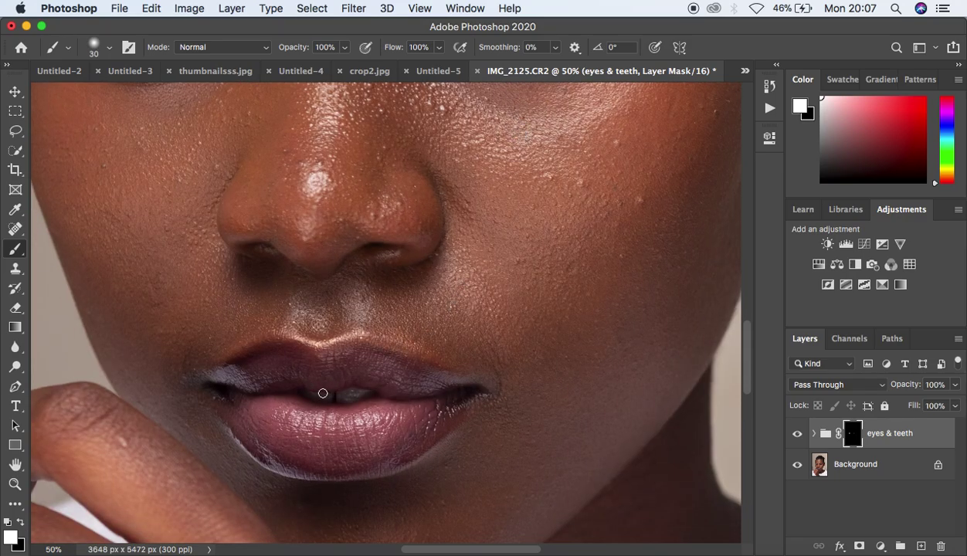
{"action": "mouse_move", "coordinate": [330, 396]}
{"action": "left_mouse_down"}
{"action": "mouse_move", "coordinate": [359, 394]}
{"action": "mouse_move", "coordinate": [334, 396]}
{"action": "mouse_move", "coordinate": [363, 392]}
{"action": "mouse_move", "coordinate": [334, 396]}
{"action": "left_mouse_up"}
Compare the whole portrait with the eyes & teeth group hidden and shown.
{"action": "key", "text": "super+minus"}
{"action": "key", "text": "super+minus"}
{"action": "key", "text": "super+minus"}
{"action": "key", "text": "super+minus"}
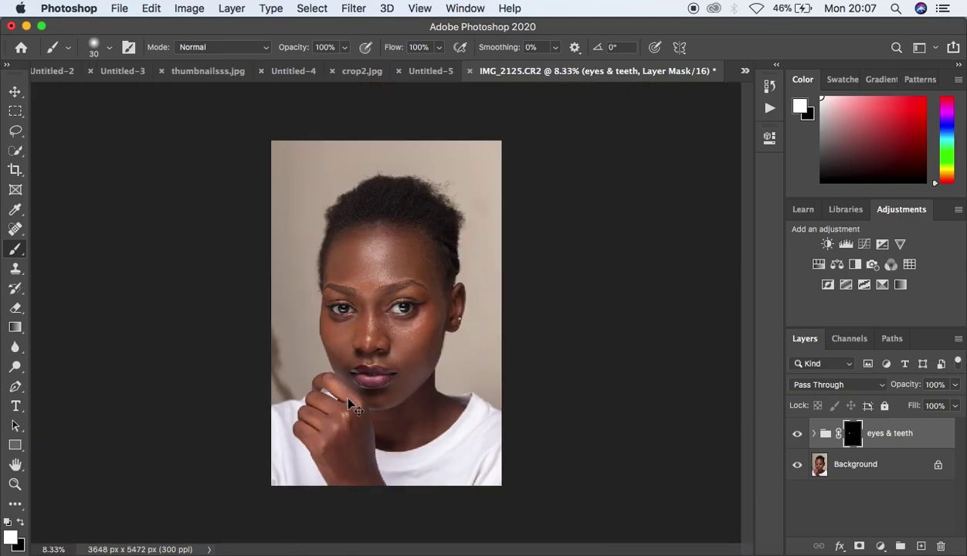
{"action": "key", "text": "super+plus"}
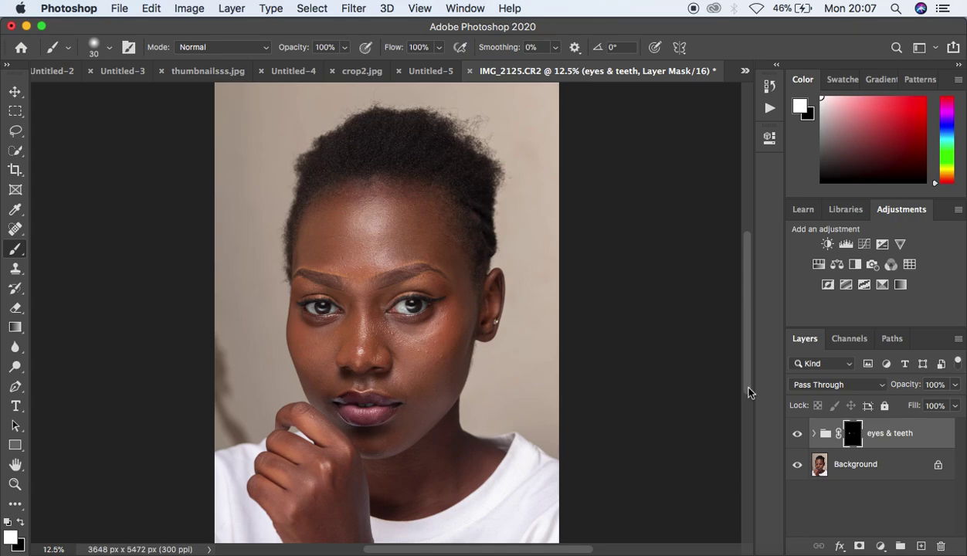
{"action": "left_click", "coordinate": [797, 435]}
{"action": "left_click", "coordinate": [796, 435]}
{"action": "left_click", "coordinate": [797, 437]}
{"action": "left_click", "coordinate": [797, 437]}
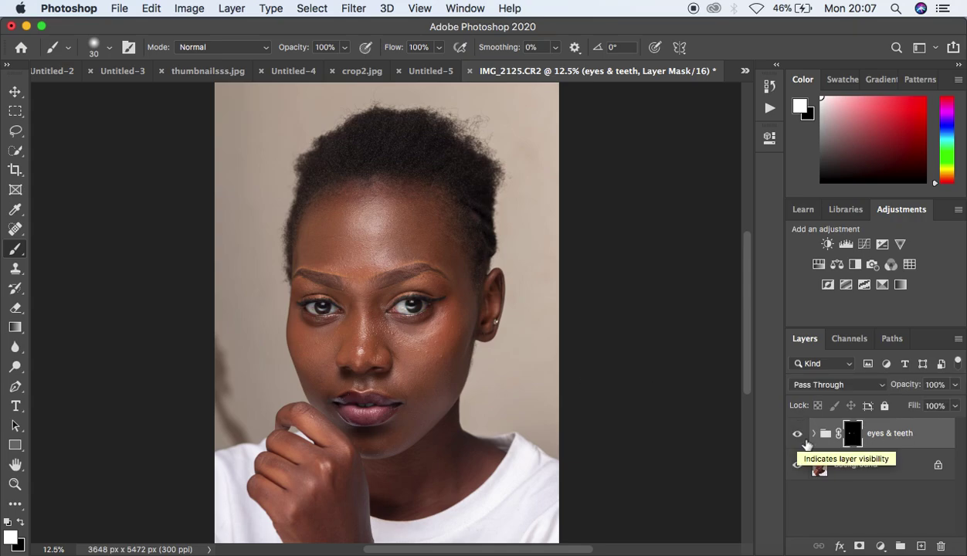
Lower the eyes & teeth group's opacity to 47%.
{"action": "left_click", "coordinate": [957, 386]}
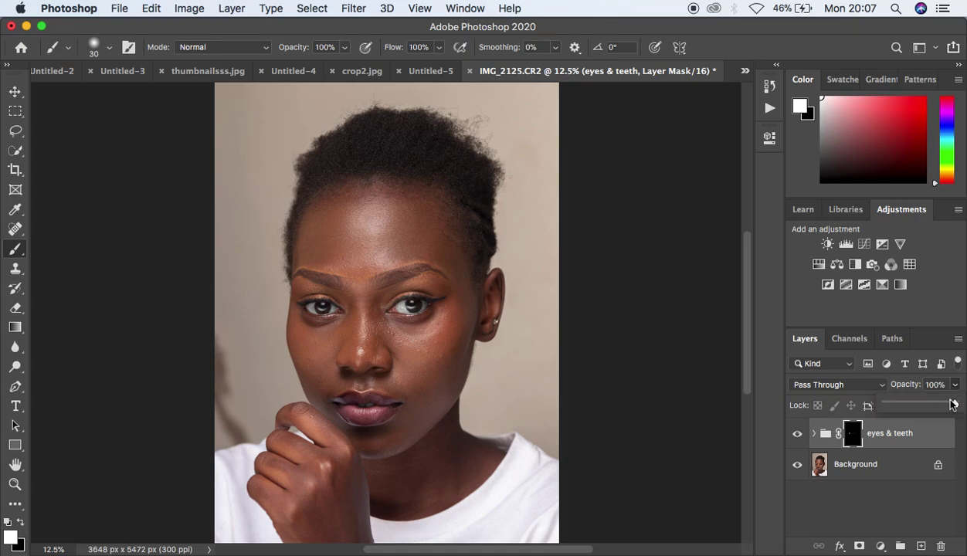
{"action": "left_click_drag", "start_coordinate": [955, 403], "coordinate": [917, 404]}
{"action": "left_click", "coordinate": [805, 427]}
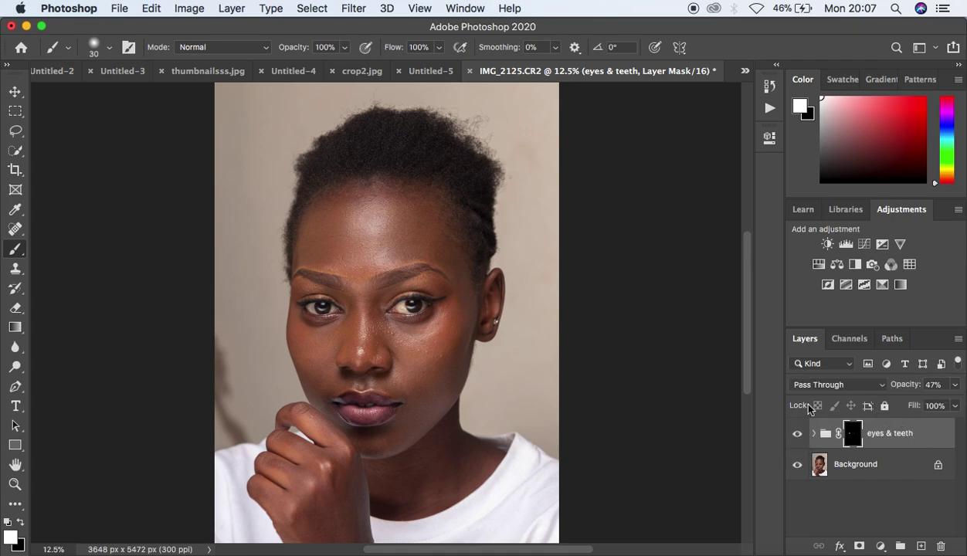
Switch to the Untitled-5 document with the Retouching Essentials list of actions.
{"action": "left_click", "coordinate": [430, 71]}
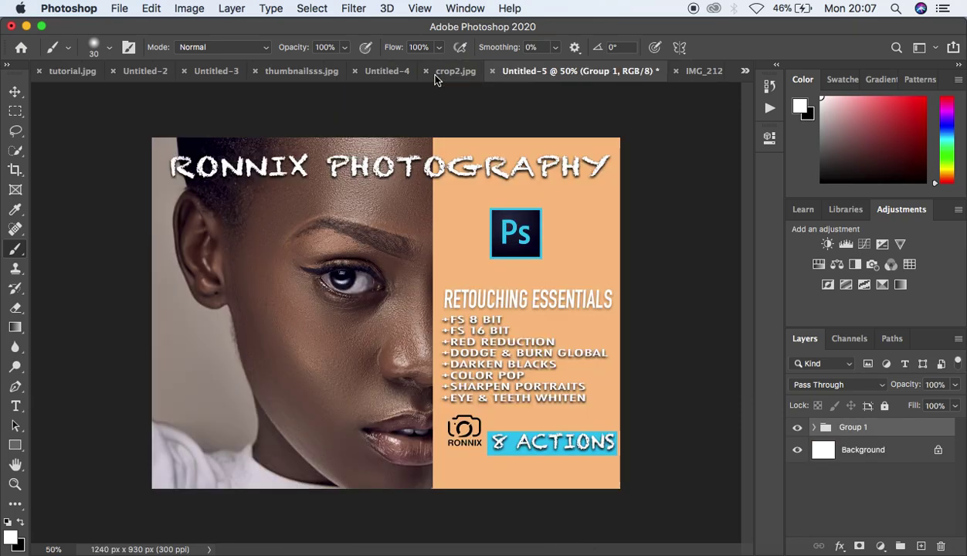